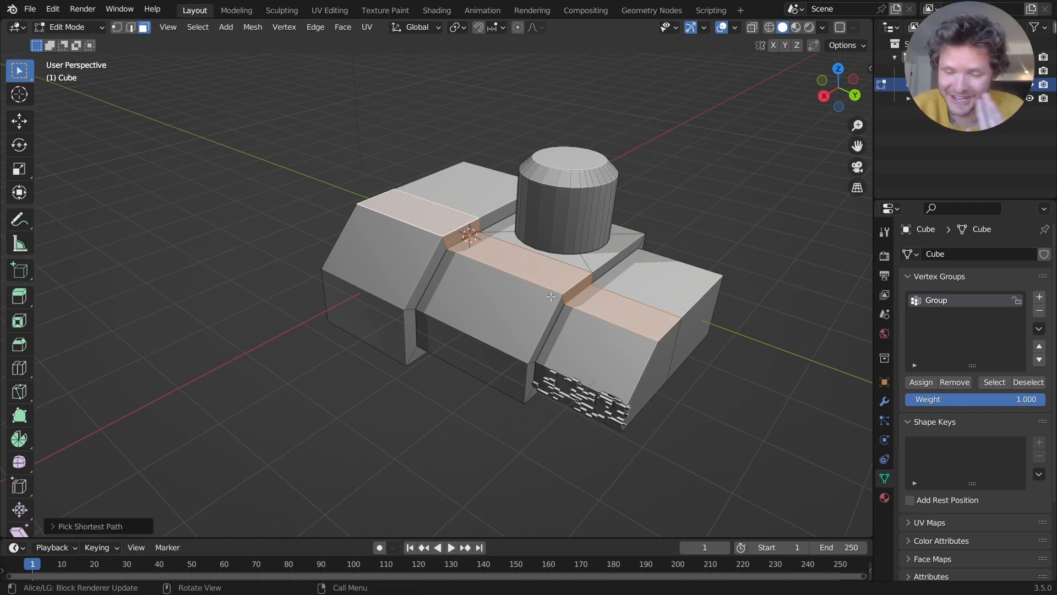
# Assign the selected strip of upper faces along the model to the existing vertex group.
pyautogui.click(921, 382)
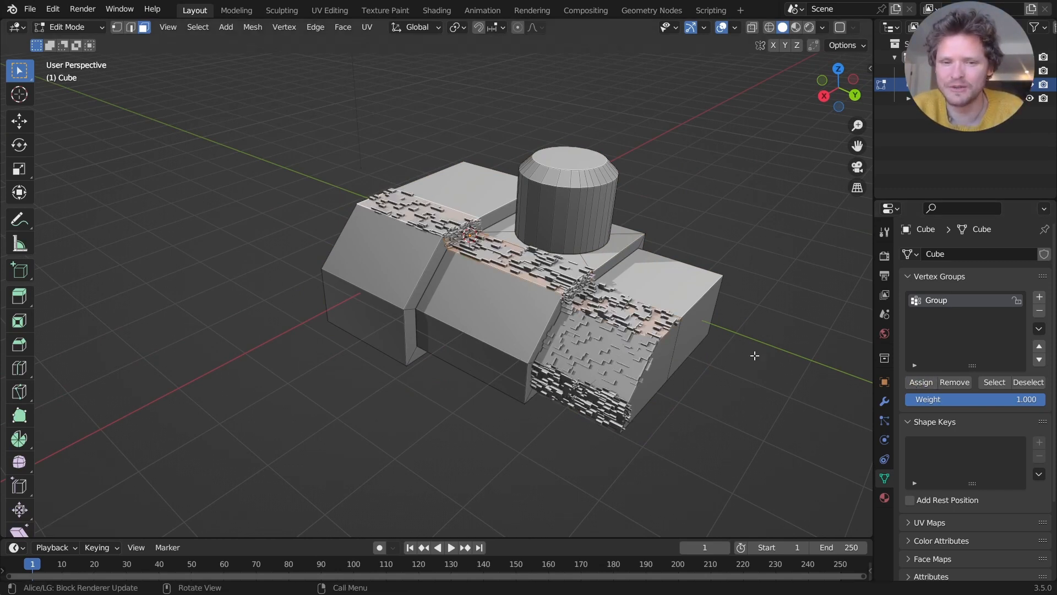
pyautogui.press('Tab')
pyautogui.moveTo(553, 327); pyautogui.dragTo(498, 309, button='middle')
pyautogui.scroll(-5, 511, 303)
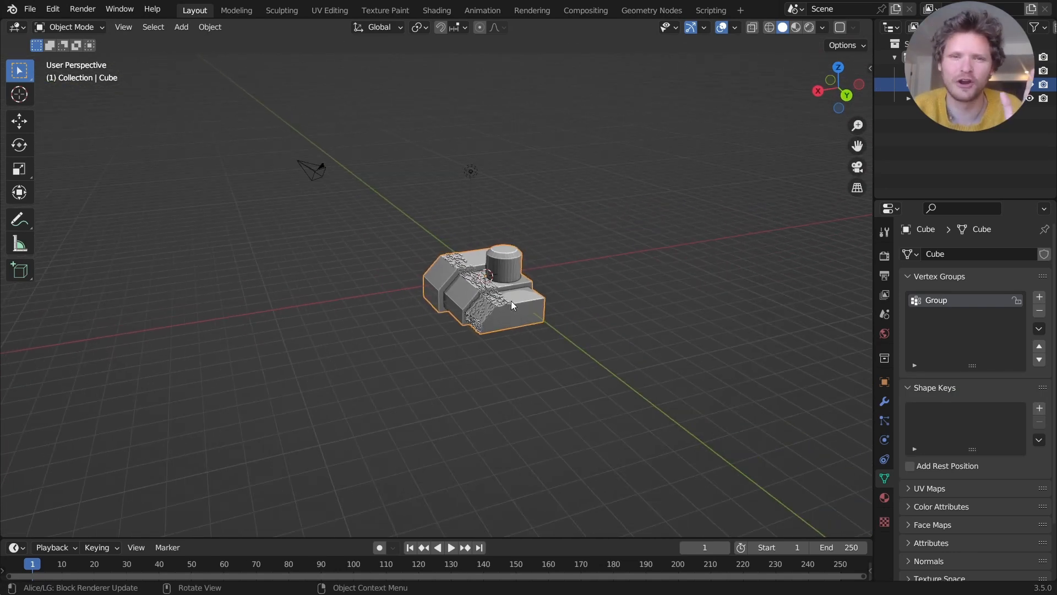
pyautogui.scroll(-1, 511, 306)
pyautogui.scroll(5, 511, 306)
# Add the two end faces beside the greebled slope to the selection and assign them to the vertex group.
pyautogui.press('Tab')
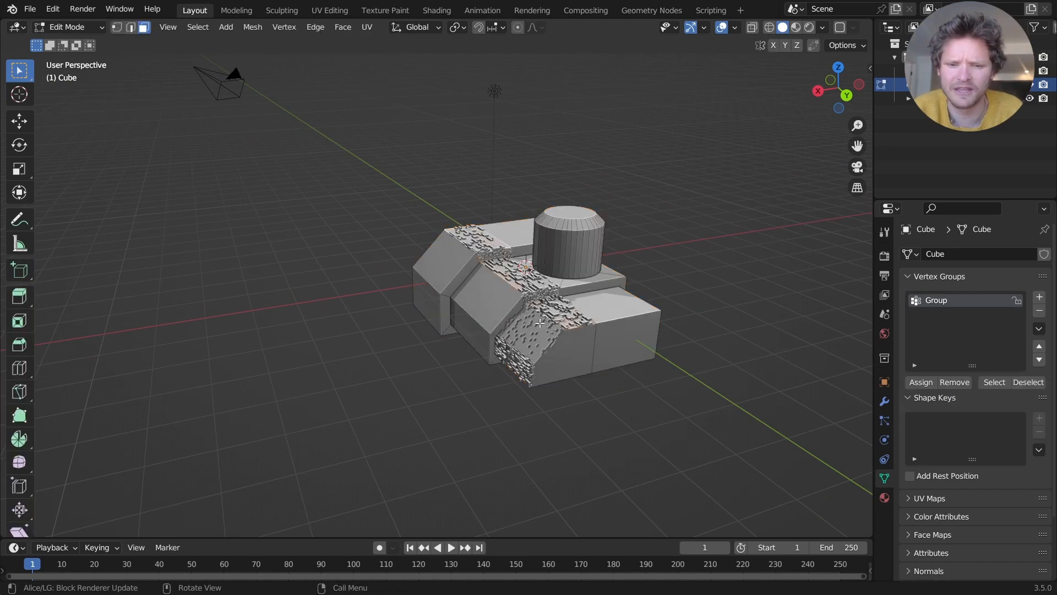
pyautogui.keyDown('shift'); pyautogui.click(611, 344); pyautogui.keyUp('shift')
pyautogui.keyDown('shift'); pyautogui.click(573, 346); pyautogui.keyUp('shift')
pyautogui.click(928, 382)
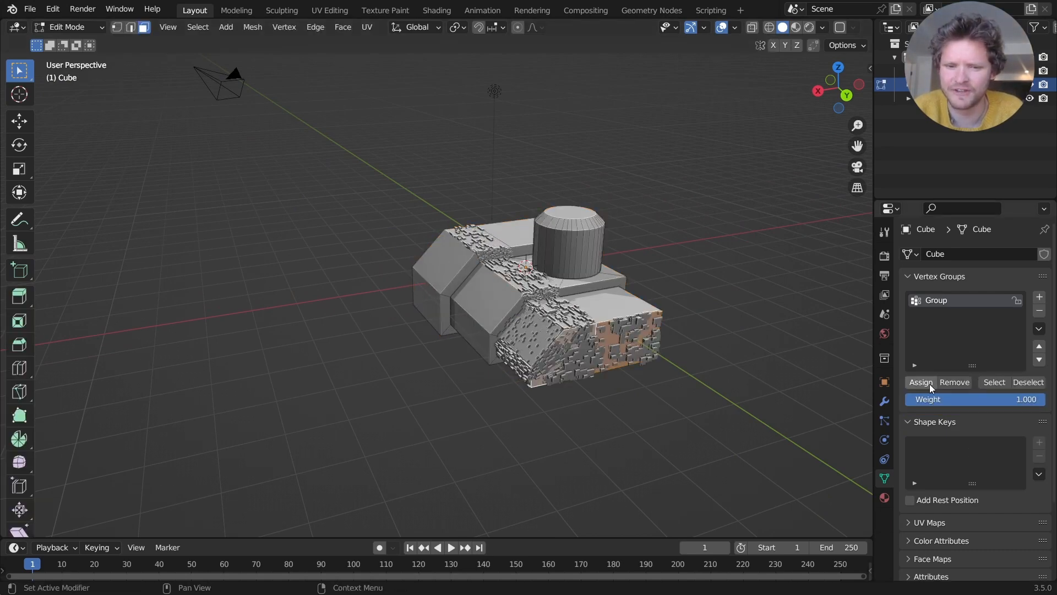
pyautogui.press('Tab')
pyautogui.moveTo(632, 363); pyautogui.dragTo(579, 362, button='middle')
pyautogui.scroll(3, 579, 334)
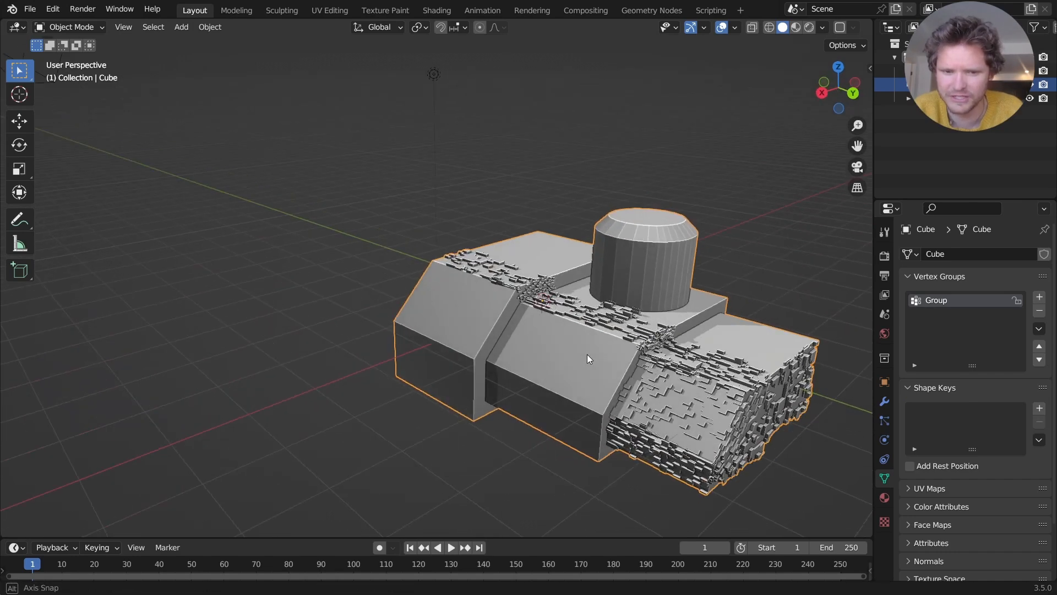
# Select the loop of side faces around the cylinder and assign it to the vertex group.
pyautogui.press('Tab')
pyautogui.keyDown('alt'); pyautogui.click(638, 254); pyautogui.keyUp('alt')
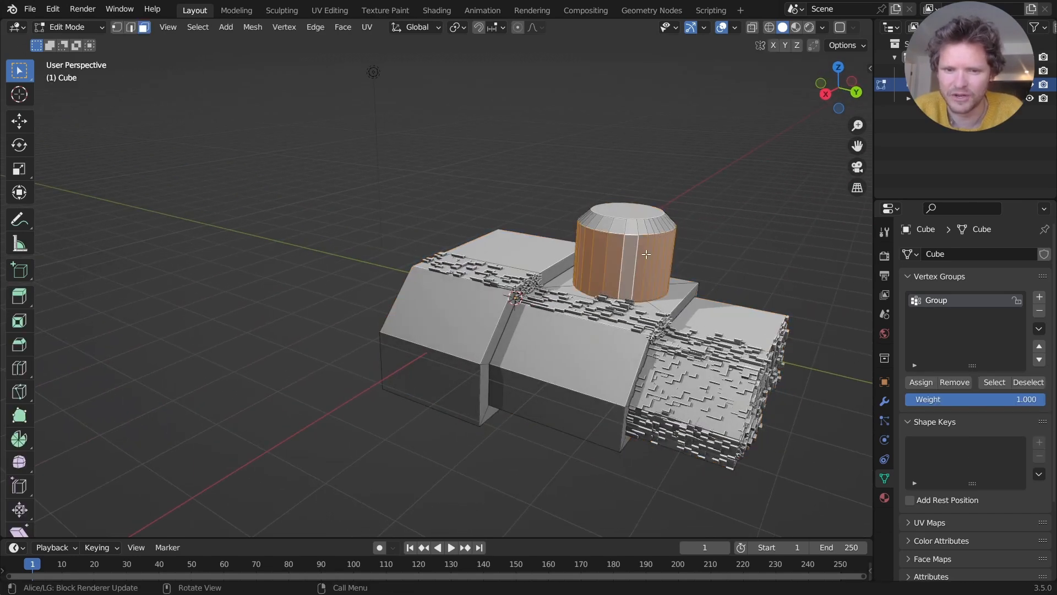
pyautogui.click(925, 383)
pyautogui.press('Tab')
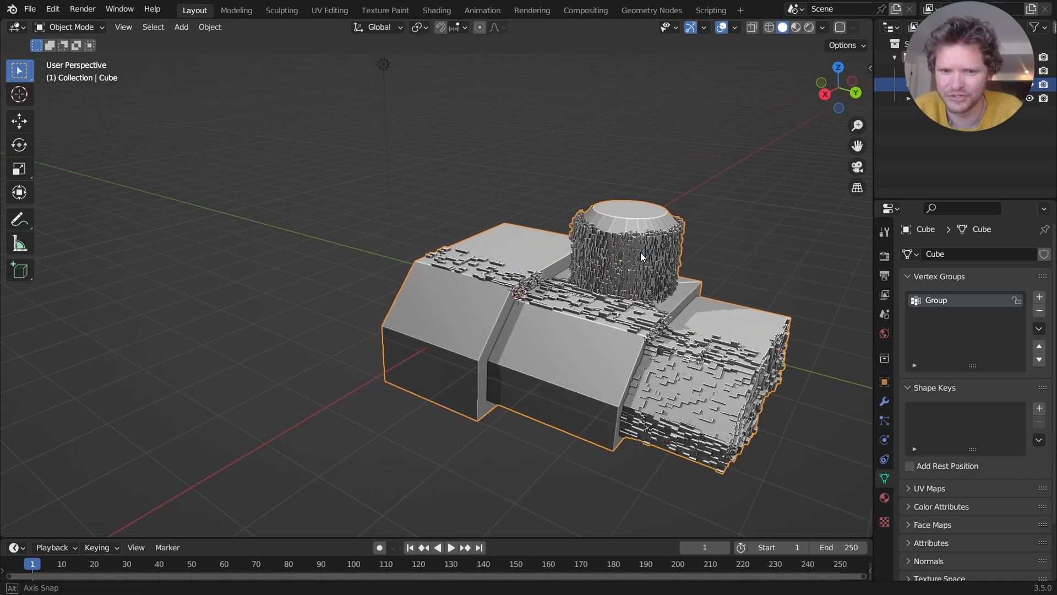
pyautogui.moveTo(579, 275); pyautogui.dragTo(619, 268, button='middle')
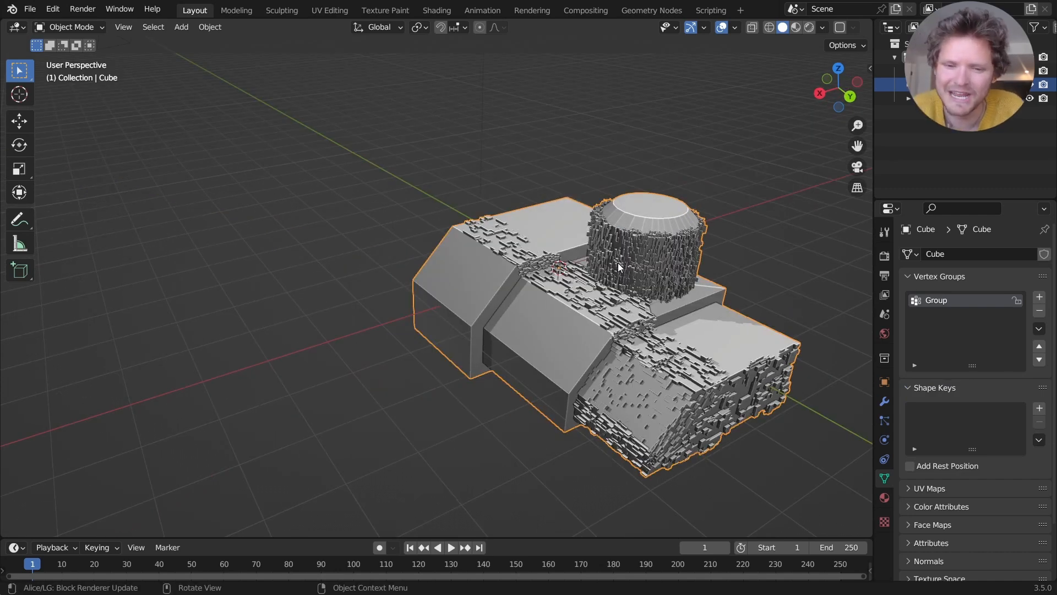
# Undo the vertex group assignment of the cylinder's side faces.
pyautogui.hotkey('ctrl', 'z')
pyautogui.hotkey('ctrl', 'z')
pyautogui.hotkey('ctrl', 'z')
pyautogui.hotkey('ctrl', 'z')
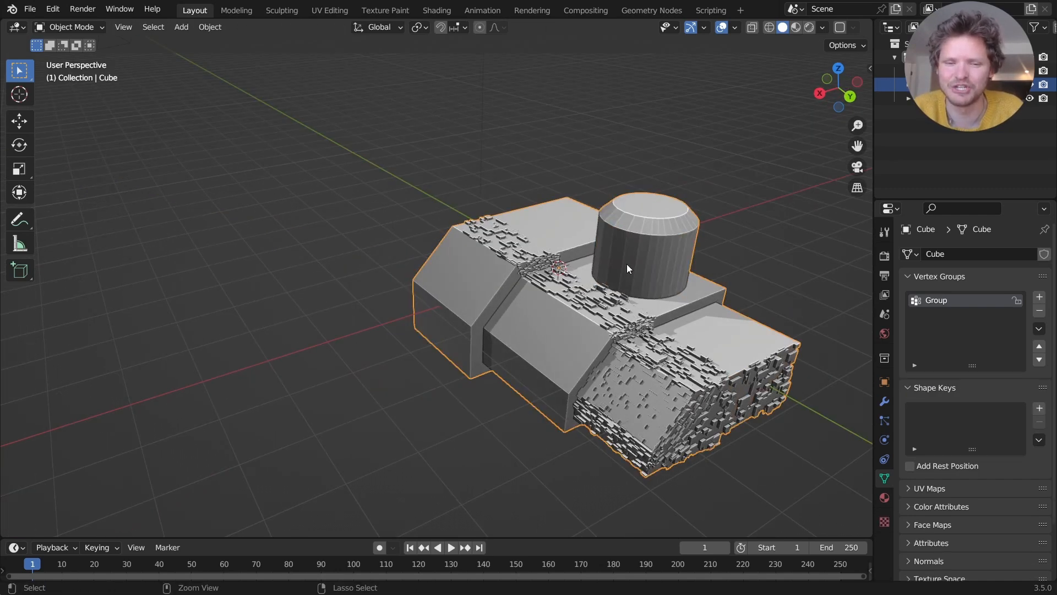
# Start a new file without saving the changes to greeble.blend.
pyautogui.hotkey('ctrl', 'n')
pyautogui.click(628, 264)
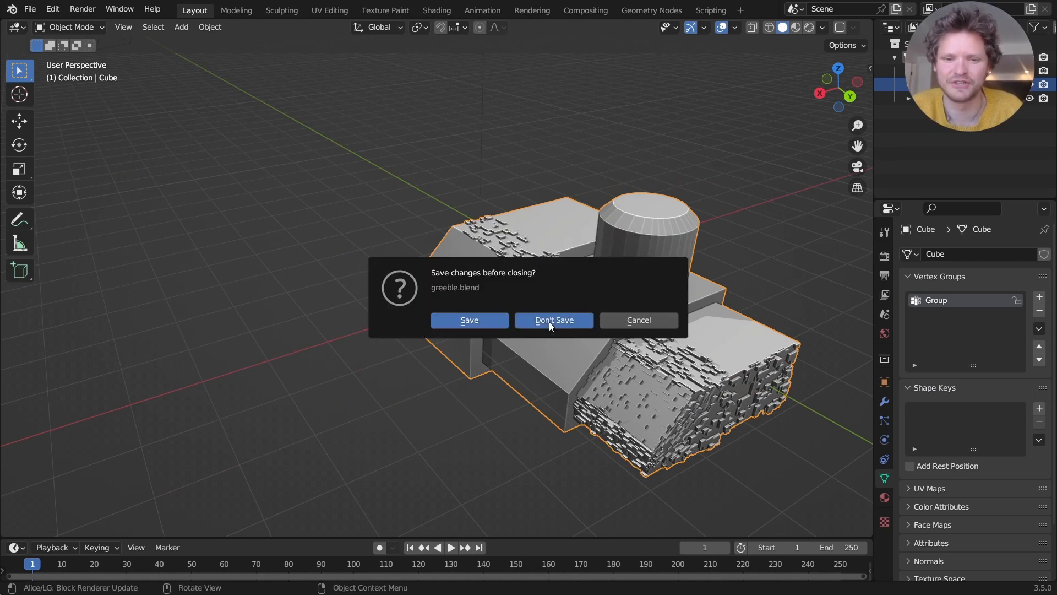
pyautogui.click(550, 322)
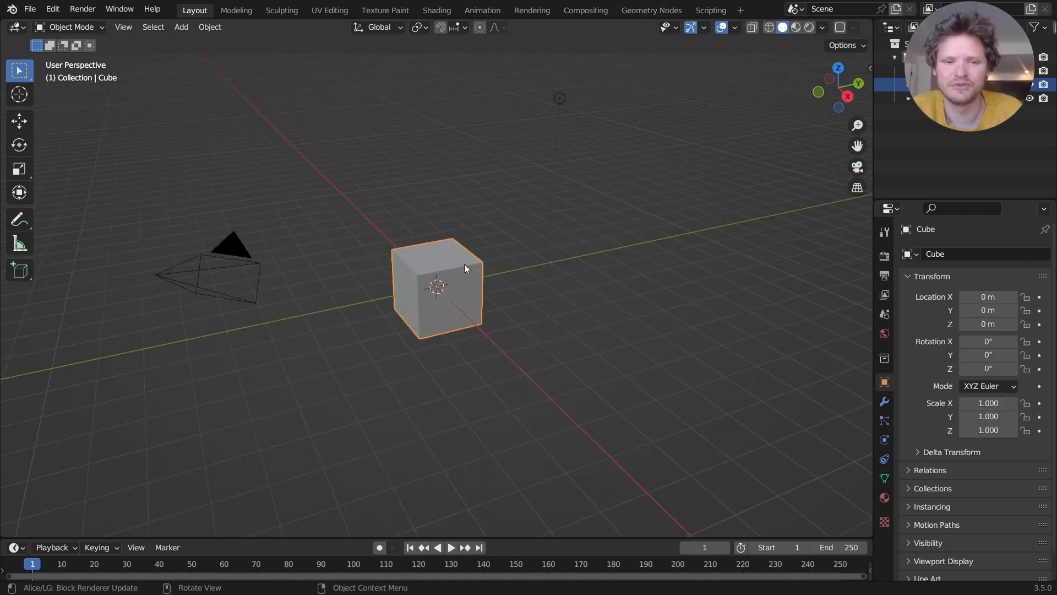
# Stretch the default cube's mesh along the Y axis to about 2.1 times its width.
pyautogui.press('Tab')
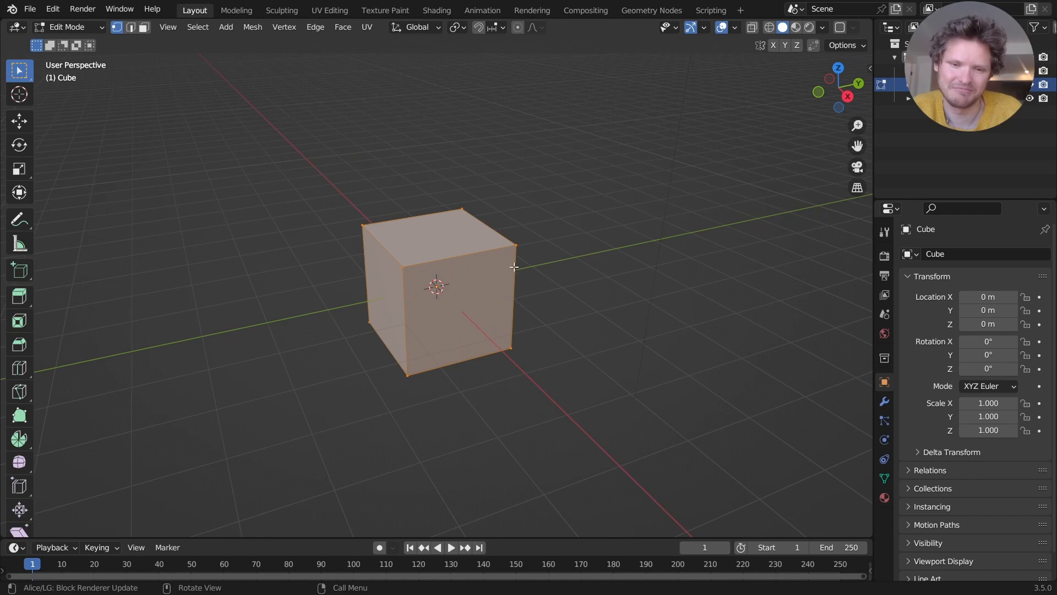
pyautogui.press('s')
pyautogui.press('x')
pyautogui.press('2')
pyautogui.press('Return')
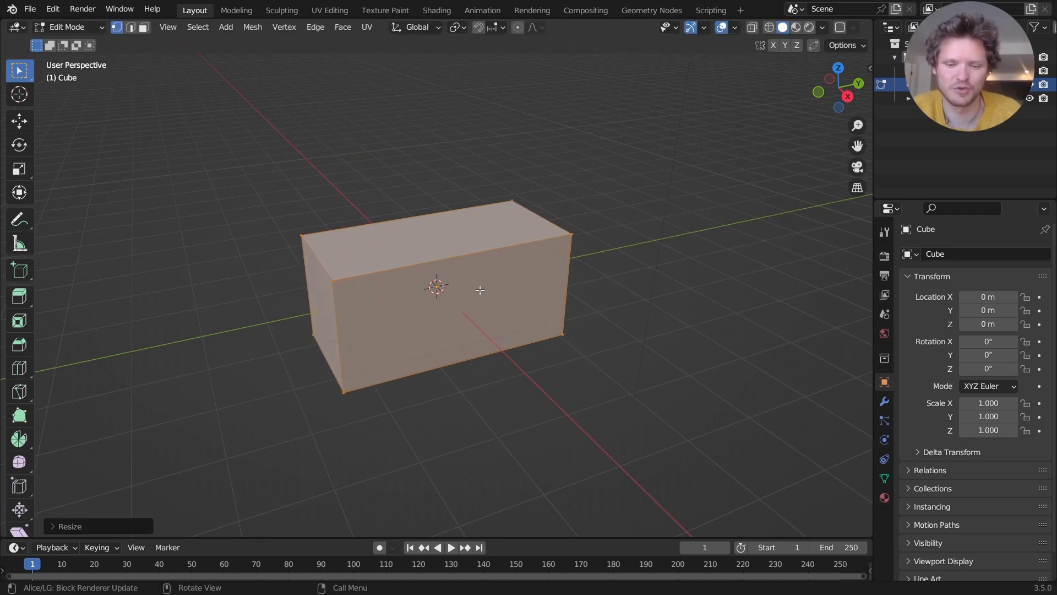
# Inset the long face on the +X side by about 0.27 m and extrude it outward about 2.17 m.
pyautogui.press('3')
pyautogui.click(473, 286)
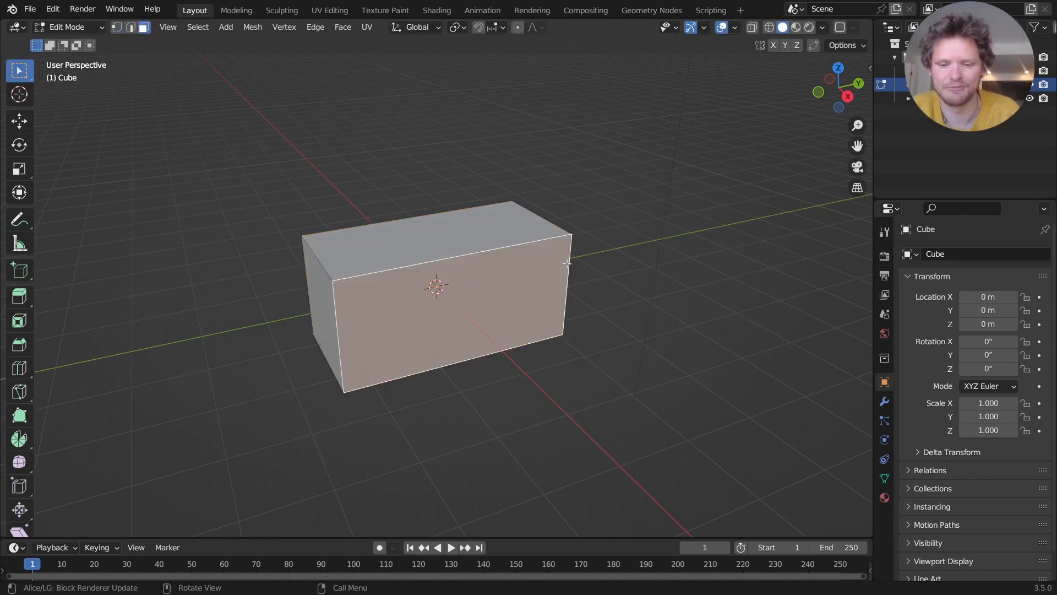
pyautogui.press('i')
pyautogui.click(463, 280)
pyautogui.moveTo(462, 280); pyautogui.dragTo(531, 293, button='middle')
pyautogui.press('e')
pyautogui.click(666, 287)
# Bevel the upper outer edge of the extruded block by about 0.94 m to form a slope.
pyautogui.press('2')
pyautogui.hotkey('ctrl', 'b')
pyautogui.click(666, 296)
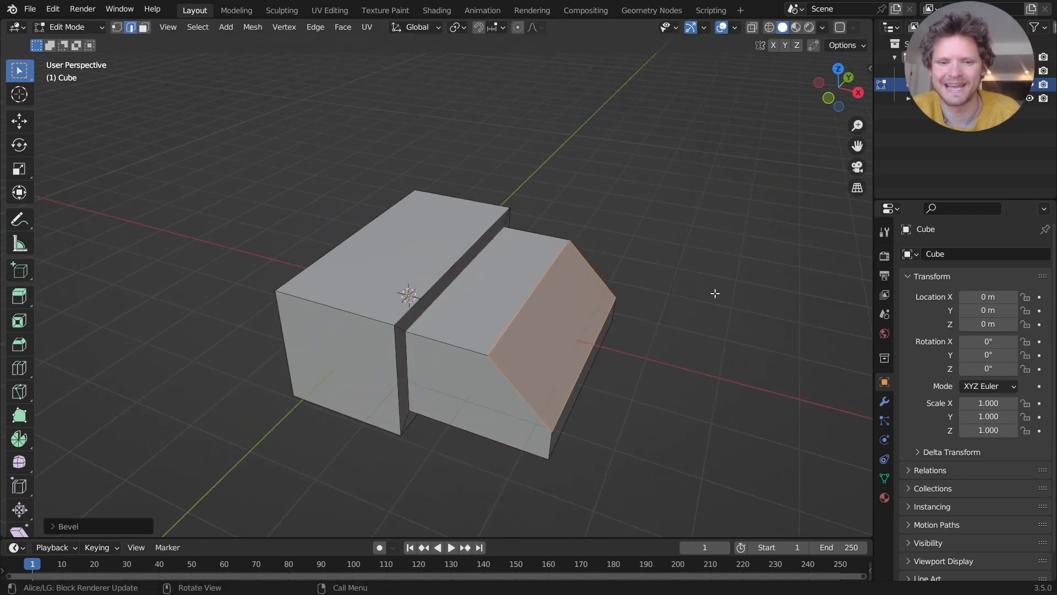
pyautogui.press('Tab')
pyautogui.moveTo(532, 289)
pyautogui.mouseDown(button='middle')
pyautogui.moveTo(526, 258)
pyautogui.moveTo(528, 270)
pyautogui.mouseUp(button='middle')
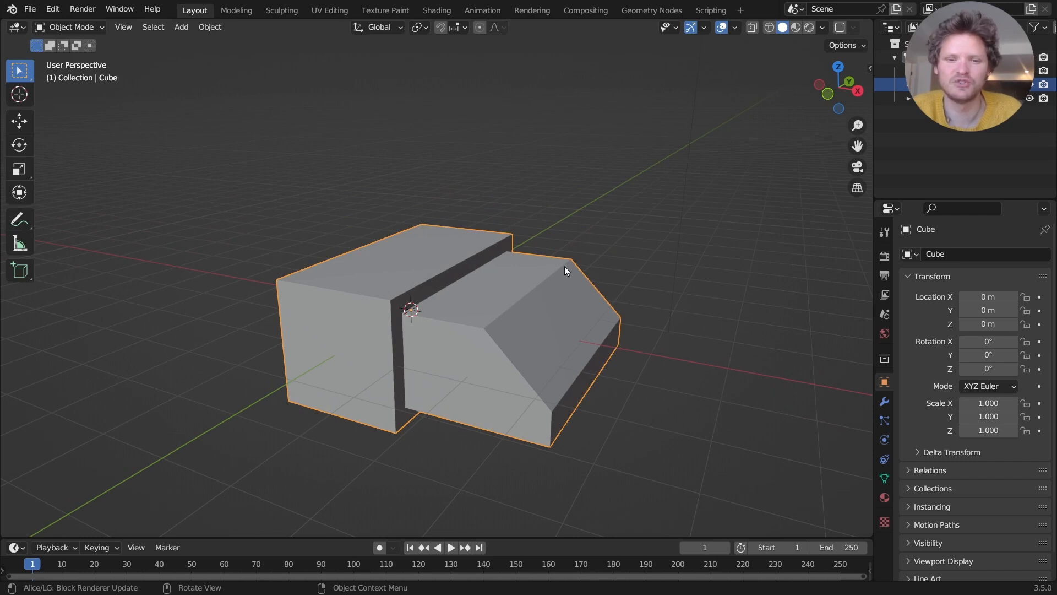
# Select the extruded block's upper face and sloped face and assign both to a new vertex group.
pyautogui.press('Tab')
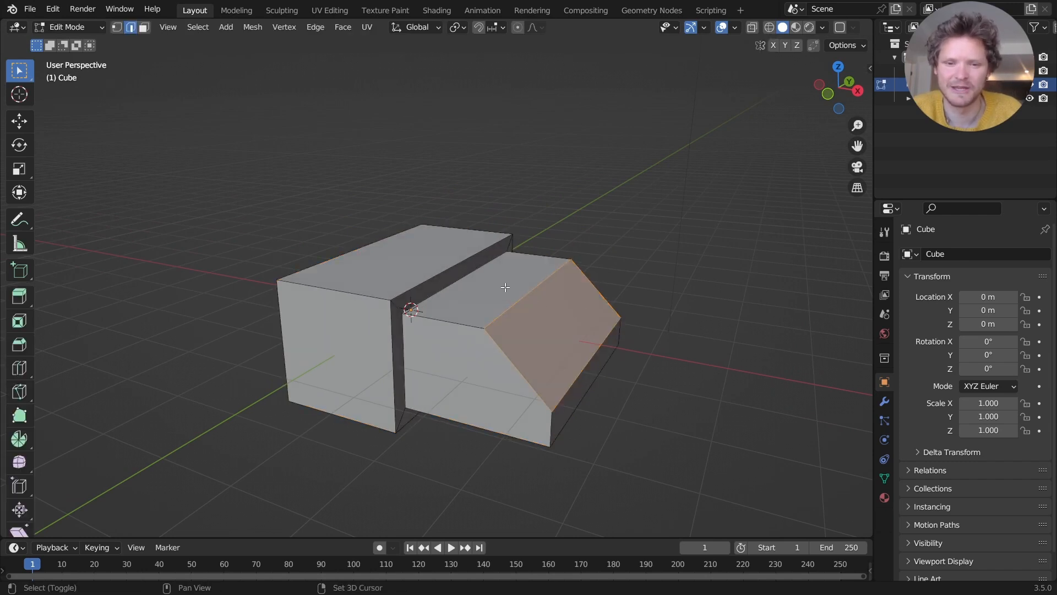
pyautogui.press('3')
pyautogui.keyDown('shift'); pyautogui.click(511, 291); pyautogui.keyUp('shift')
pyautogui.keyDown('shift'); pyautogui.click(547, 299); pyautogui.keyUp('shift')
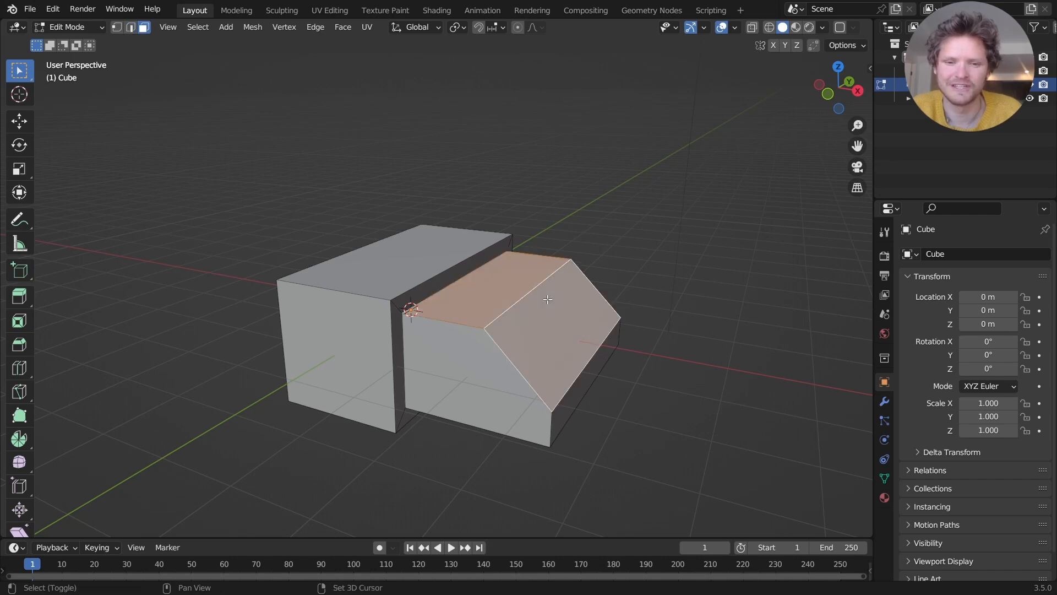
pyautogui.press('x')
pyautogui.click(547, 299)
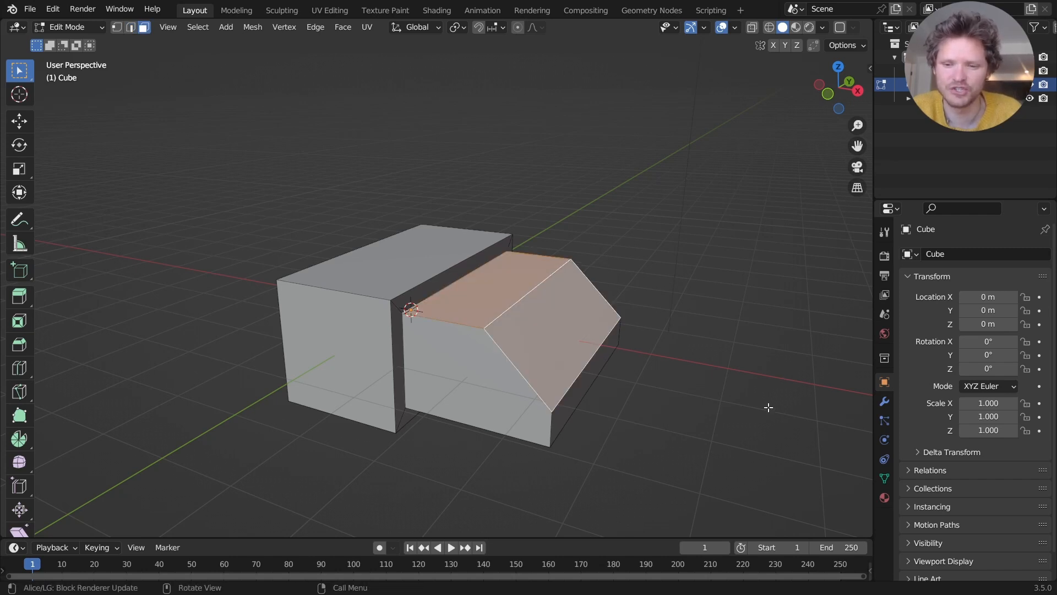
pyautogui.press('Tab')
pyautogui.click(884, 477)
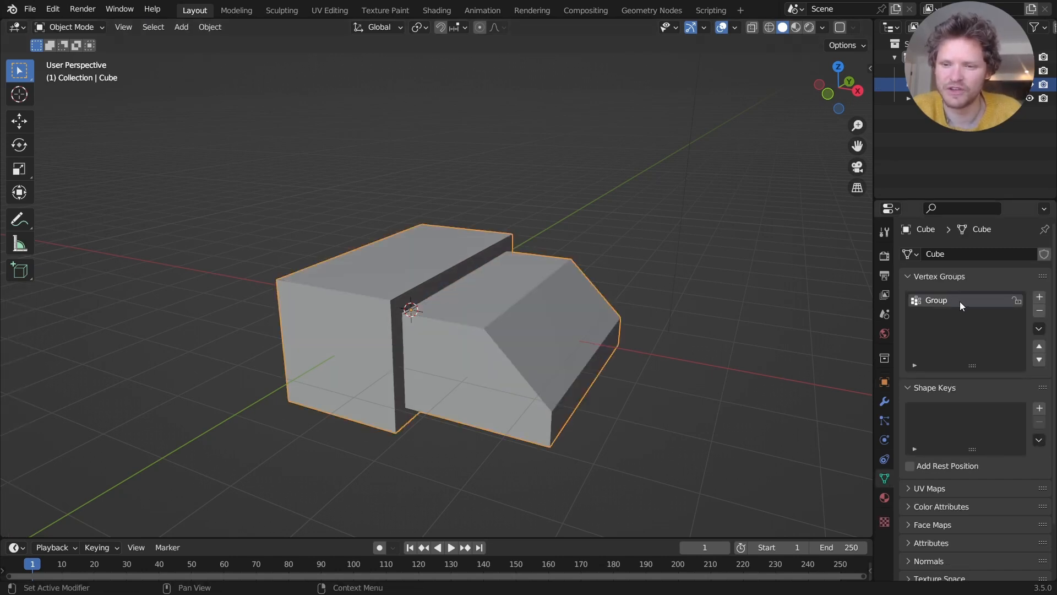
# Clear the selection, reselect the vertex group's faces to check it, and rename the group to selection.
pyautogui.press('Tab')
pyautogui.hotkey('alt', 'a')
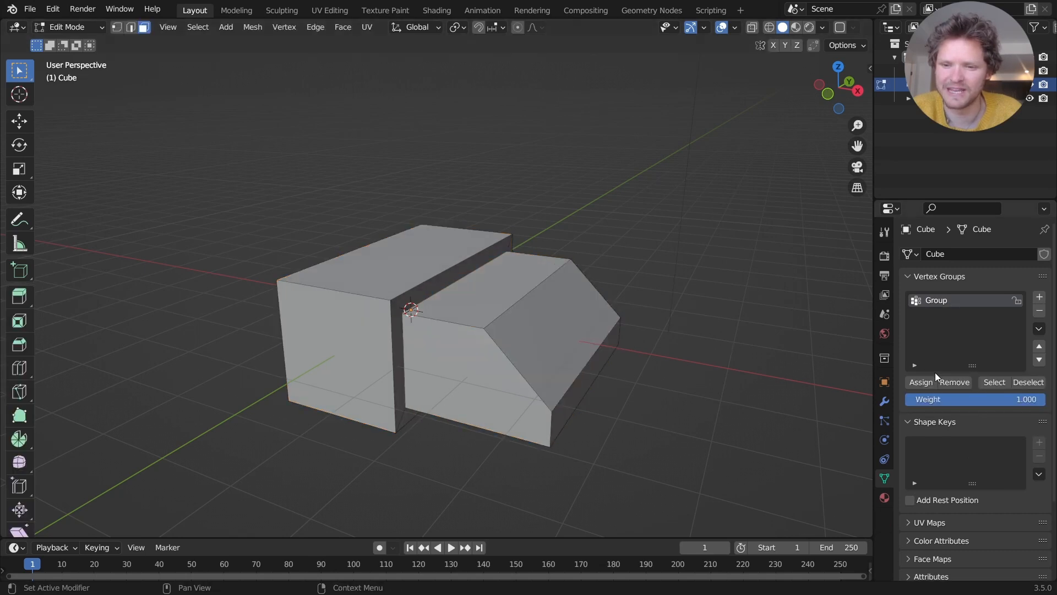
pyautogui.click(994, 383)
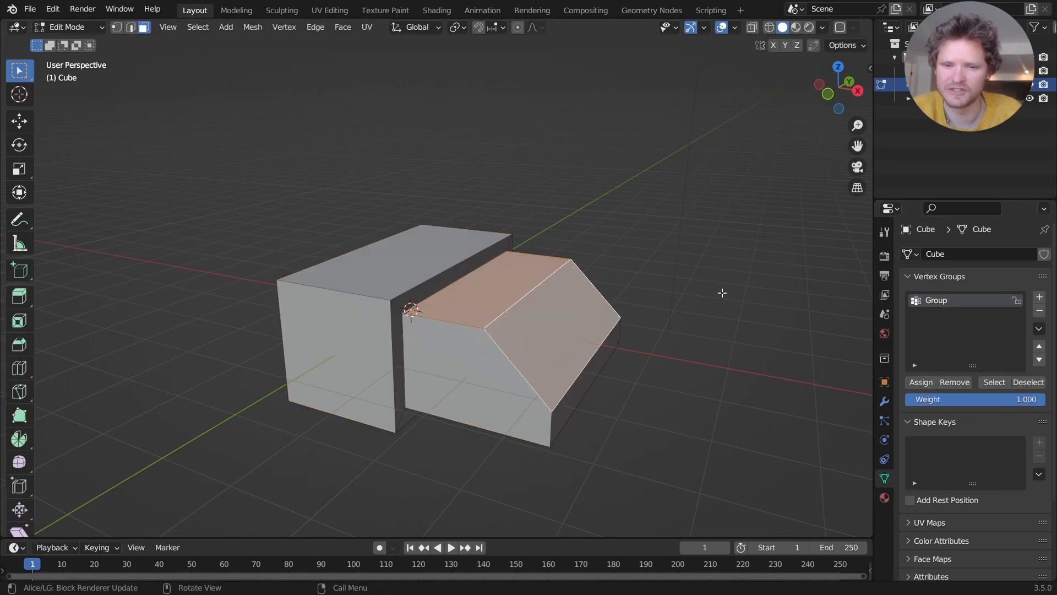
pyautogui.press('Tab')
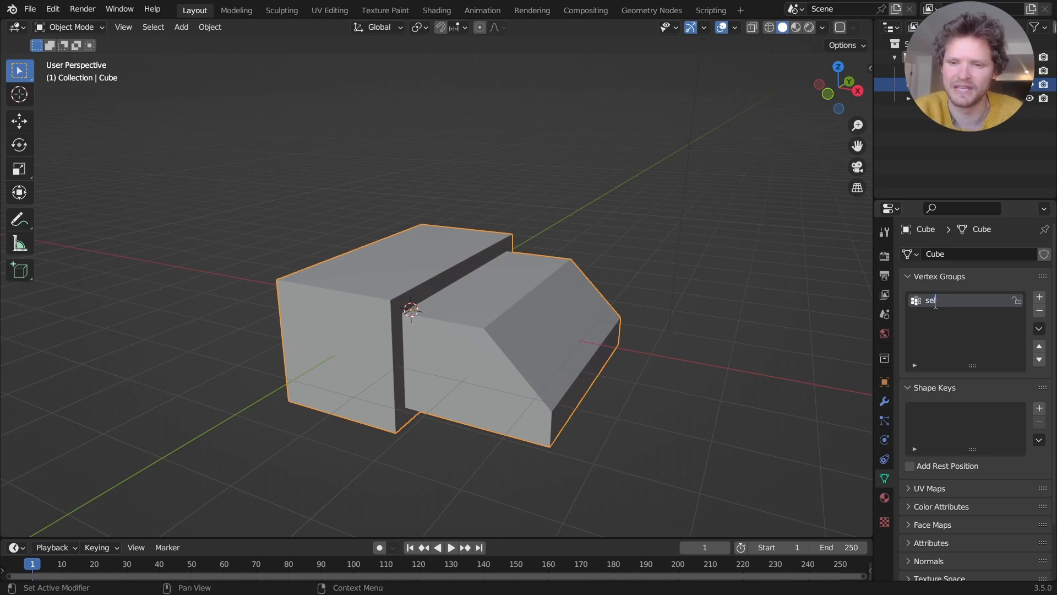
# Create a new geometry node tree for the cube and space its Group Input node away from Group Output.
pyautogui.click(644, 12)
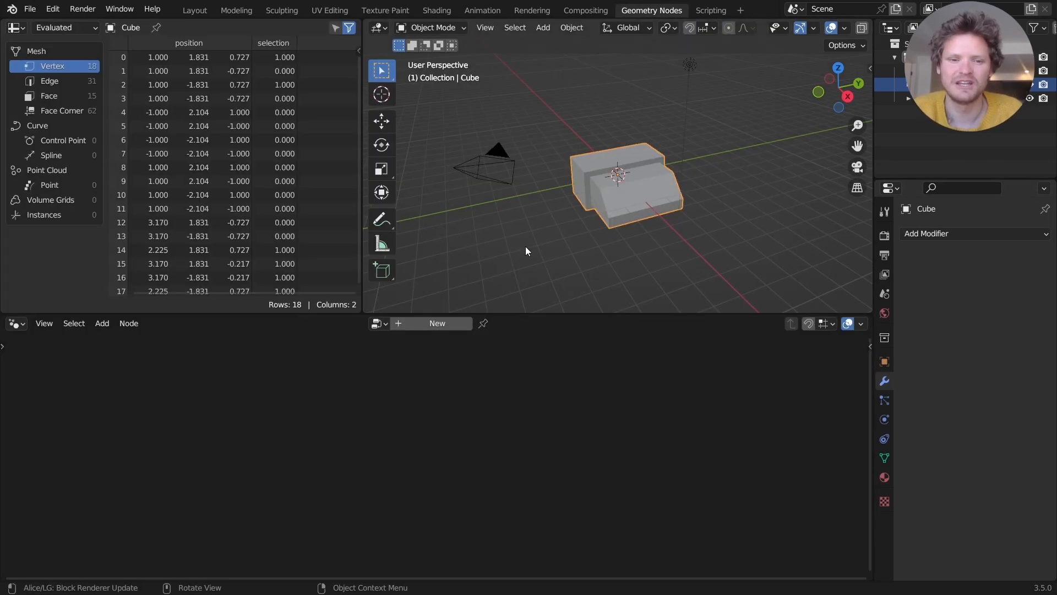
pyautogui.click(435, 325)
pyautogui.moveTo(448, 428); pyautogui.dragTo(215, 423)
# Insert a Separate Geometry node between Group Input and Group Output.
pyautogui.hotkey('shift', 'a')
pyautogui.write('separ')
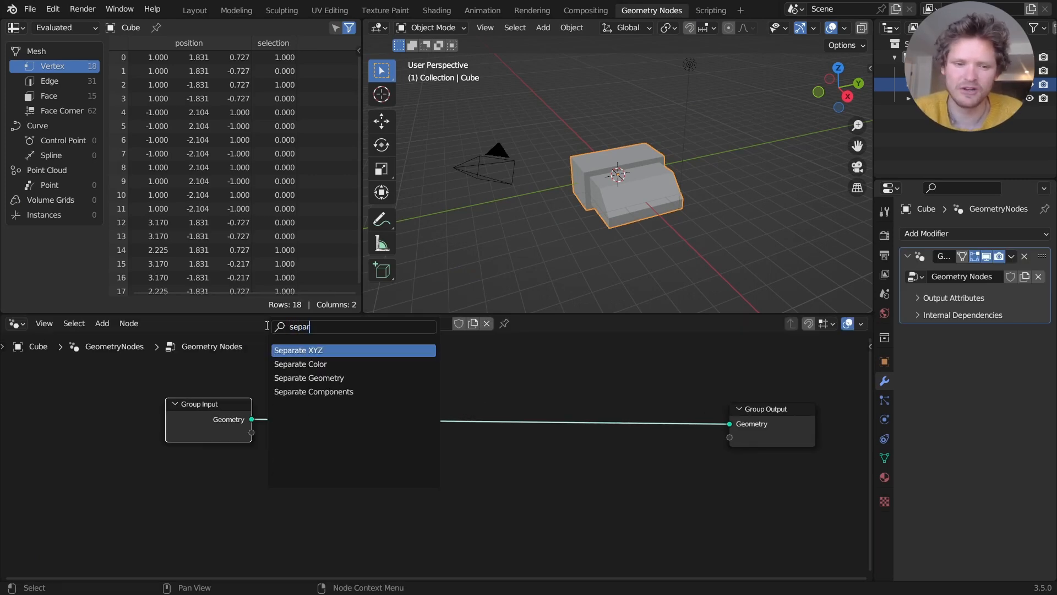
pyautogui.click(324, 384)
pyautogui.click(345, 425)
pyautogui.moveTo(346, 425); pyautogui.dragTo(494, 489, button='middle')
# Add a Named Attribute node with the name selection and connect its Attribute output to Separate Geometry's Selection input.
pyautogui.hotkey('shift', 'a')
pyautogui.click(317, 336)
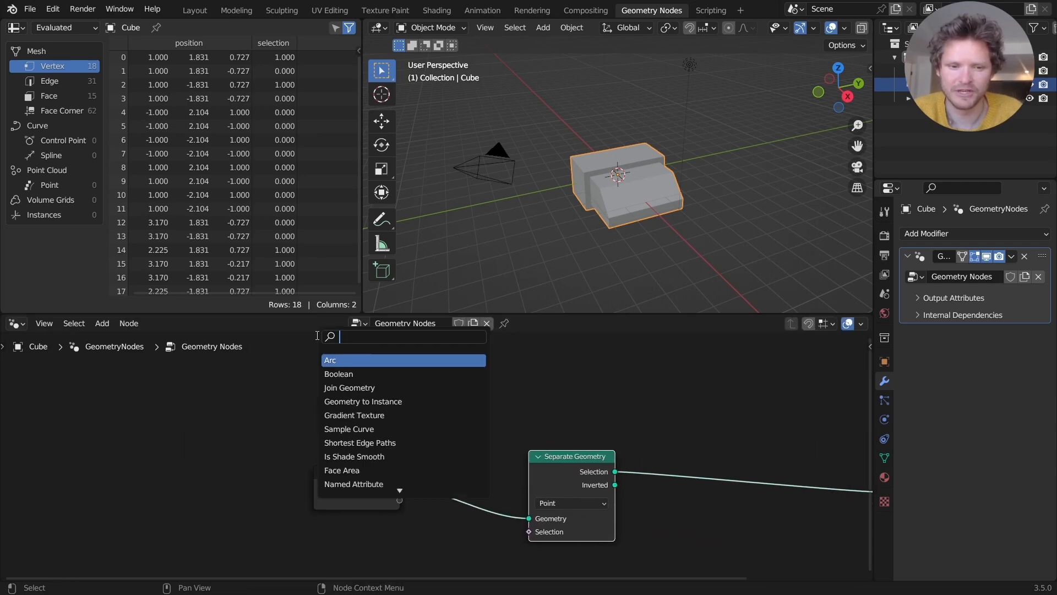
pyautogui.write('name')
pyautogui.press('Return')
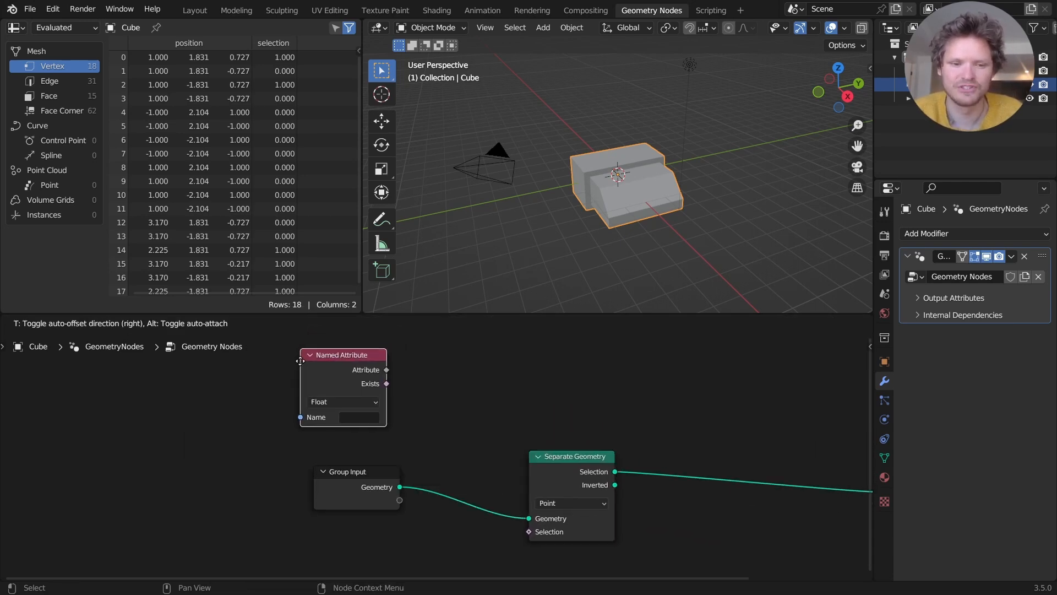
pyautogui.click(346, 418)
pyautogui.click(346, 419)
pyautogui.click(379, 473)
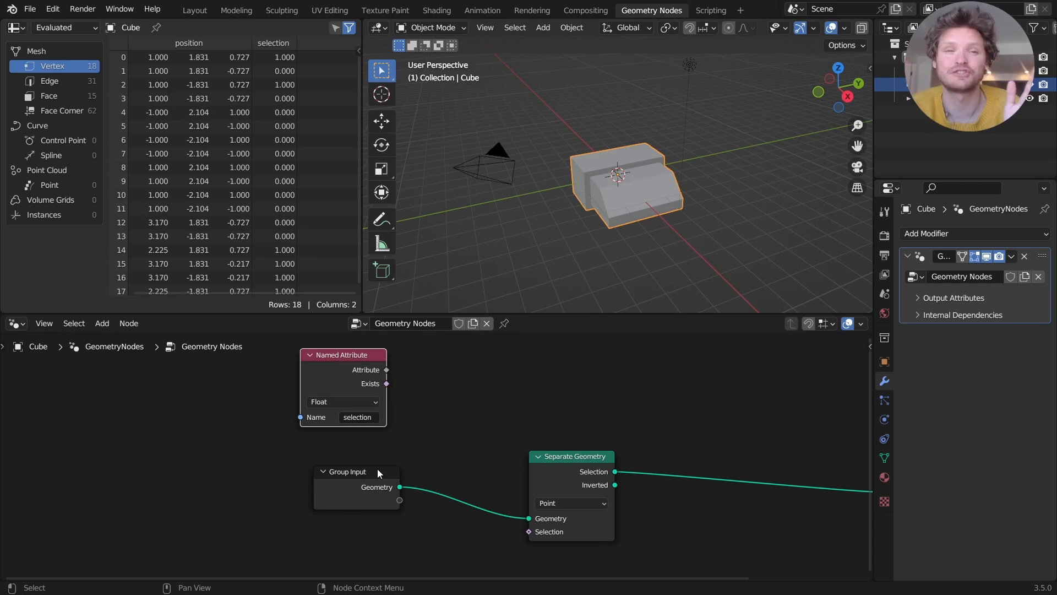
pyautogui.moveTo(387, 369); pyautogui.dragTo(528, 532)
pyautogui.moveTo(655, 208); pyautogui.dragTo(647, 186, button='middle')
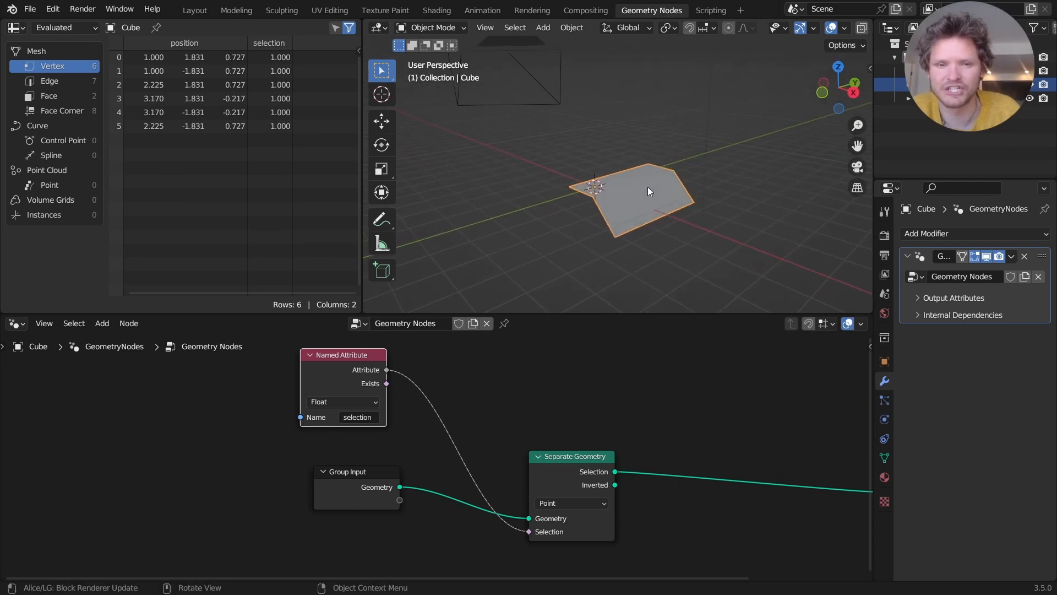
# Feed Group Output from the Inverted output of the Separate Geometry node instead of its Selection output.
pyautogui.keyDown('ctrl'); pyautogui.moveTo(615, 471); pyautogui.dragTo(615, 485); pyautogui.keyUp('ctrl')
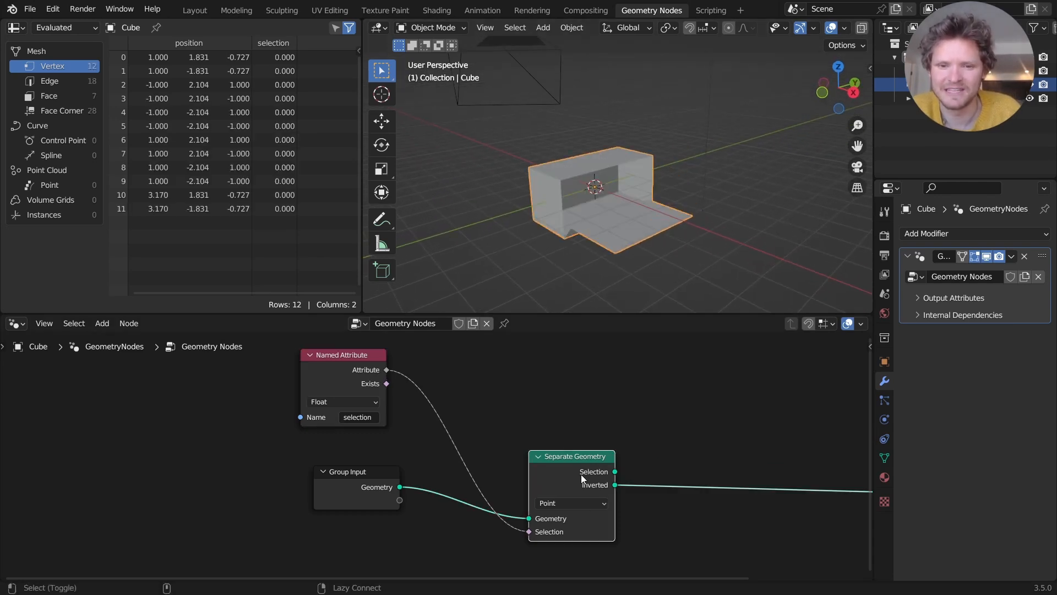
pyautogui.hotkey('ctrl', 'z')
pyautogui.hotkey('ctrl', 'shift', 'z')
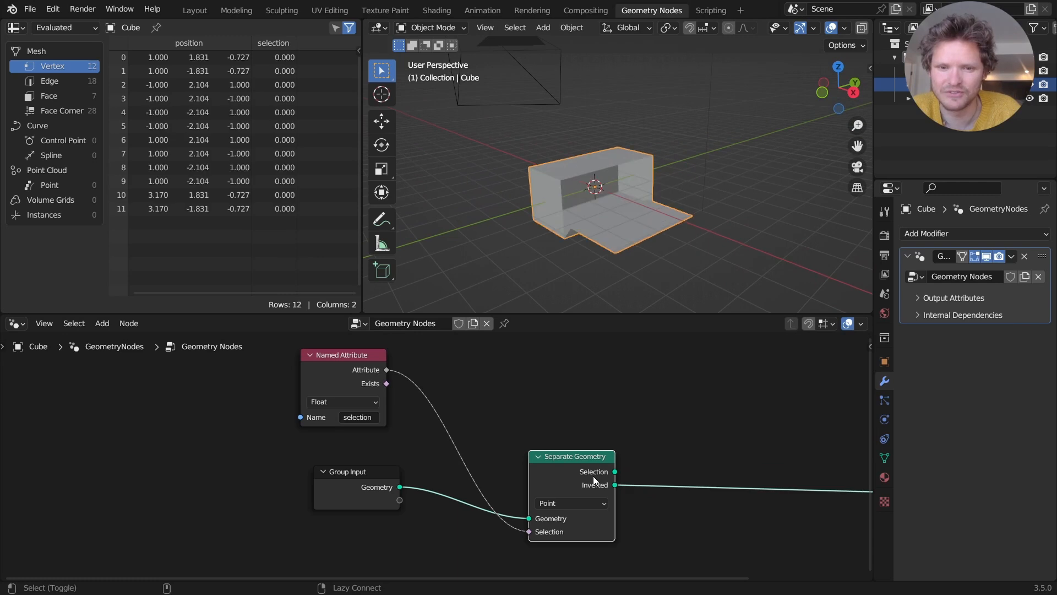
pyautogui.moveTo(593, 476); pyautogui.dragTo(504, 458, button='middle')
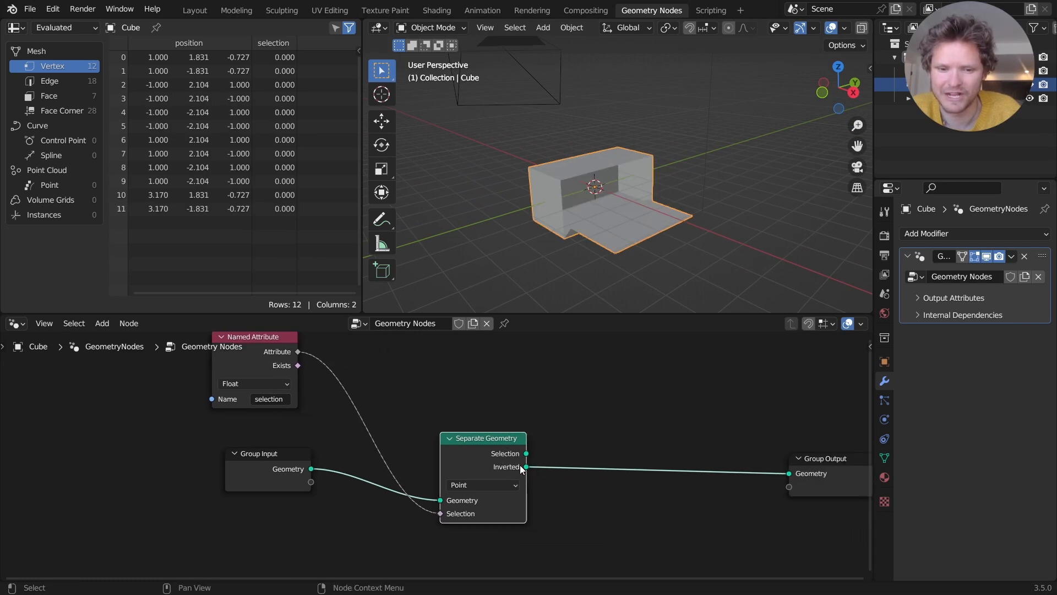
# Insert a Join Geometry node before Group Output and connect both the Selection and Inverted outputs to it.
pyautogui.hotkey('shift', 'a')
pyautogui.write('jo')
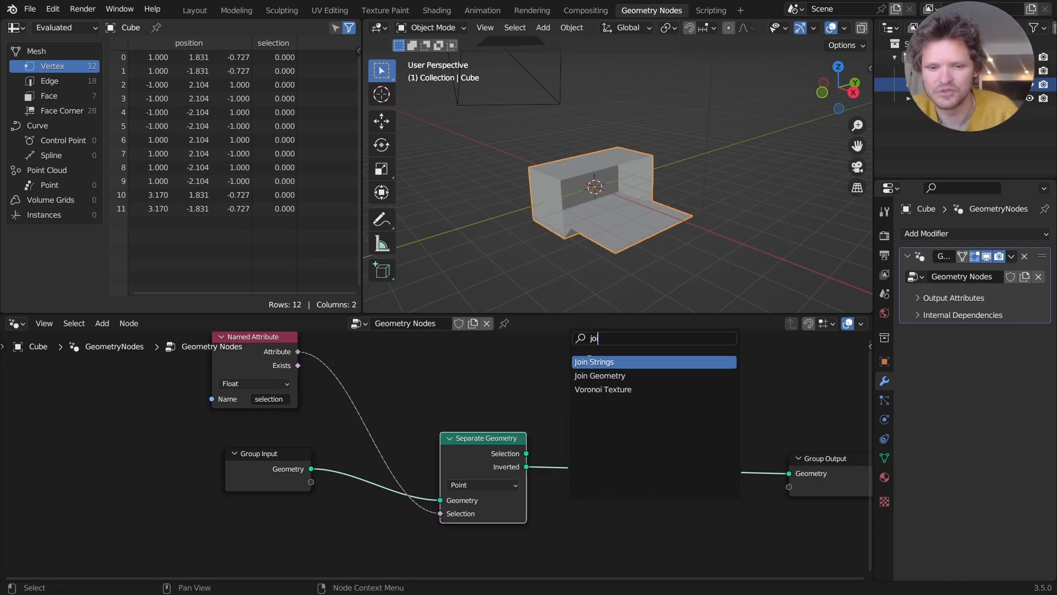
pyautogui.write('i')
pyautogui.click(598, 378)
pyautogui.click(554, 461)
pyautogui.moveTo(527, 453); pyautogui.dragTo(607, 466)
# Delete the Join Geometry node and reconnect Separate Geometry's Selection output directly to Group Output.
pyautogui.scroll(4, 574, 229)
pyautogui.moveTo(573, 229); pyautogui.dragTo(584, 190, button='middle')
pyautogui.click(636, 437)
pyautogui.hotkey('ctrl', 'x')
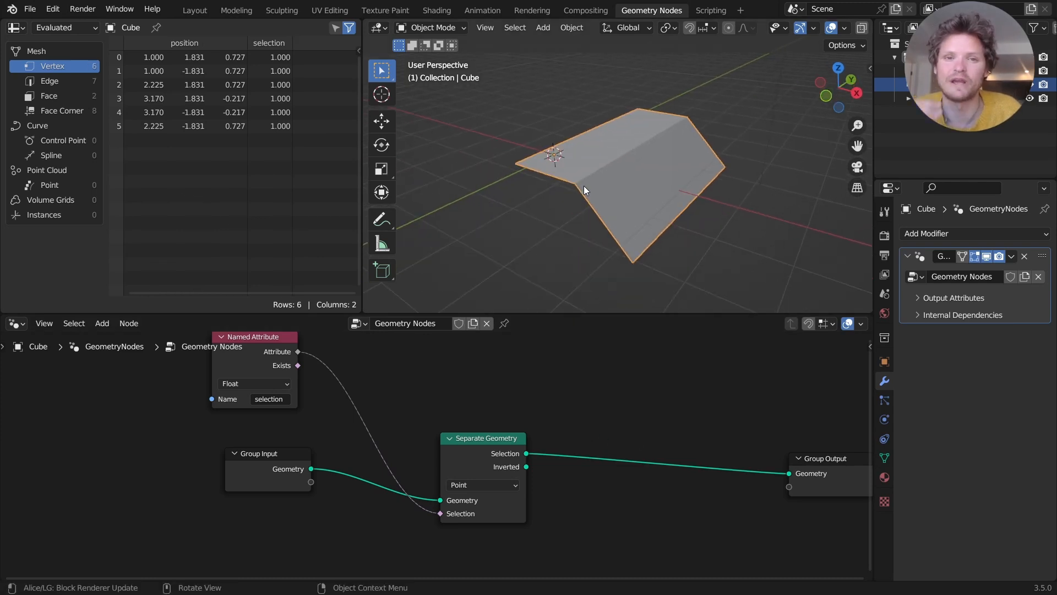
# Move the Group Output node farther from Separate Geometry to make room for more nodes.
pyautogui.moveTo(650, 414); pyautogui.dragTo(504, 419, button='middle')
pyautogui.moveTo(760, 533); pyautogui.dragTo(665, 467)
pyautogui.press('g')
pyautogui.click(733, 455)
# Insert a Subdivide Mesh node between Separate Geometry's Selection output and Group Output.
pyautogui.hotkey('shift', 'a')
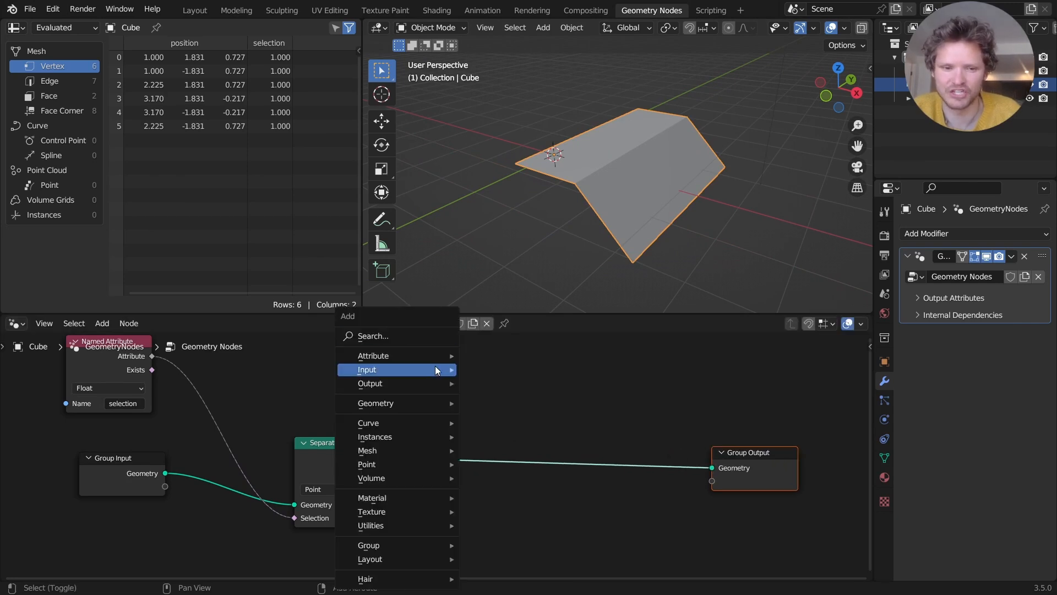
pyautogui.click(391, 335)
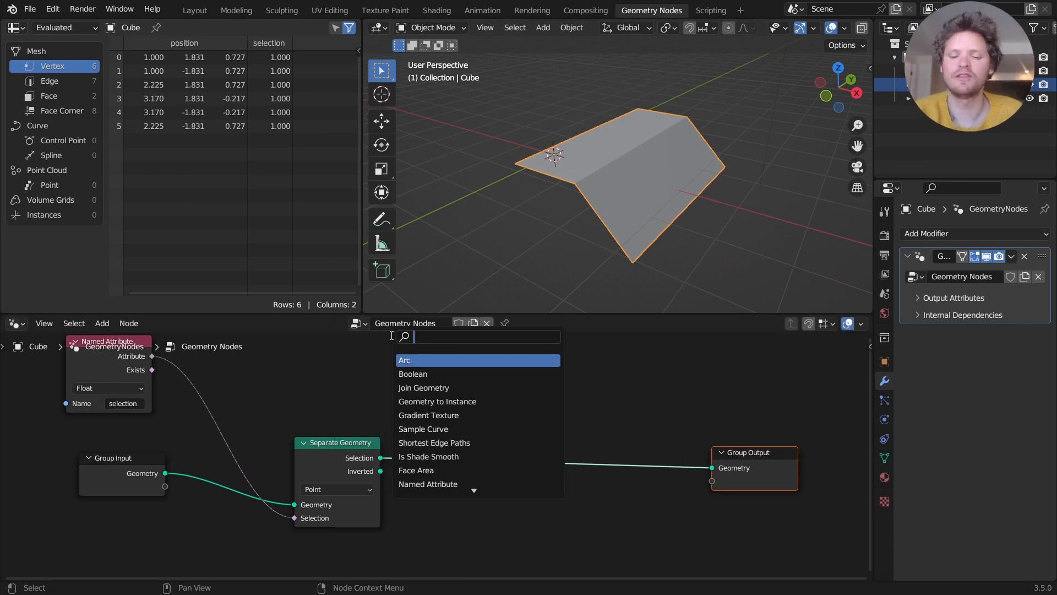
pyautogui.write('subdiv')
pyautogui.press('Return')
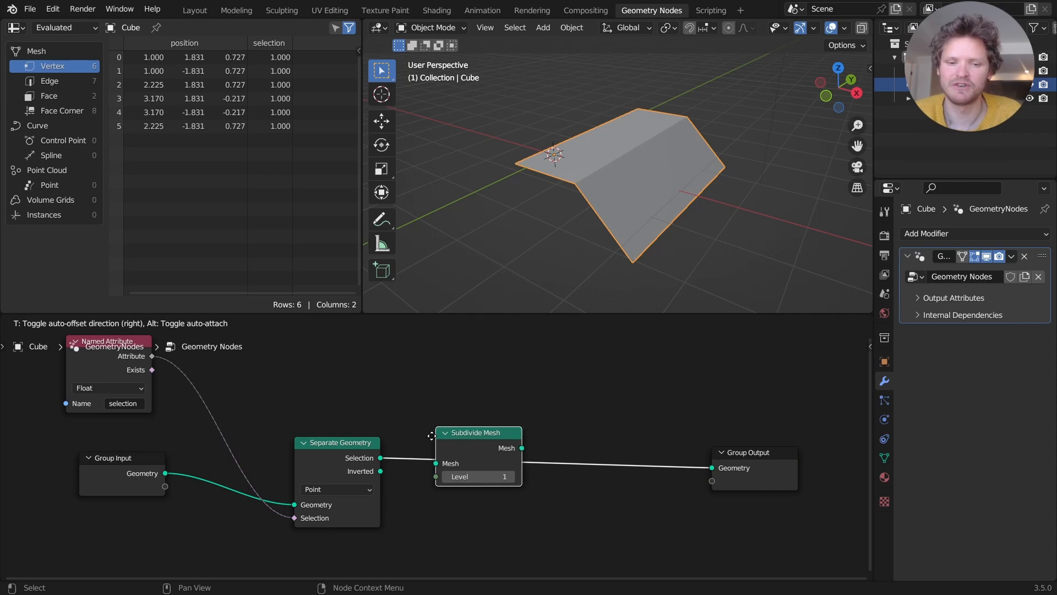
pyautogui.click(429, 433)
# Insert an Extrude Mesh node between Subdivide Mesh and Group Output, and set its offset scale to 0.490.
pyautogui.hotkey('shift', 'a')
pyautogui.click(477, 334)
pyautogui.write('e')
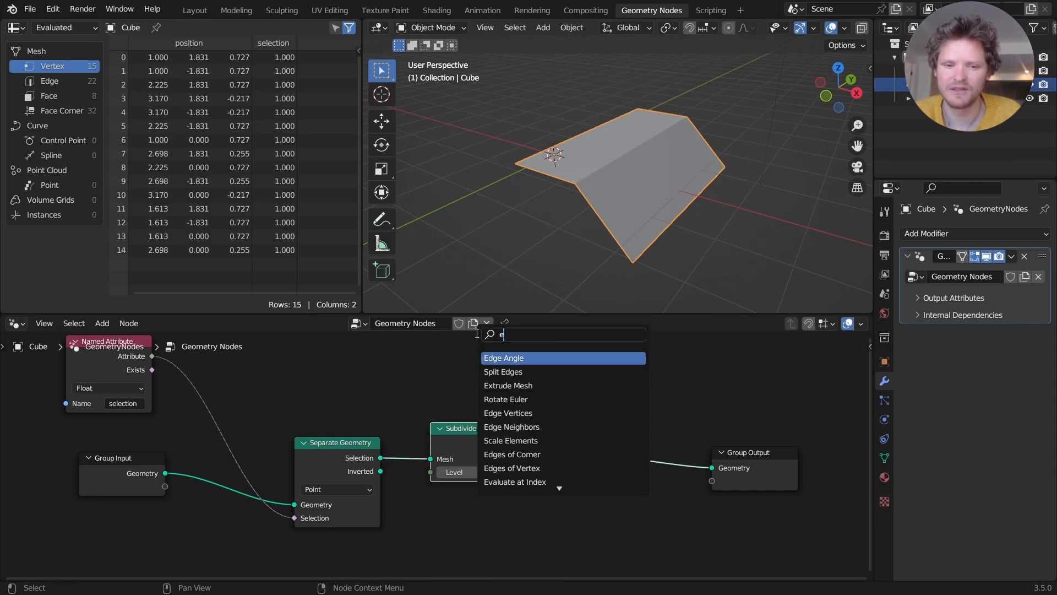
pyautogui.write('x')
pyautogui.click(507, 357)
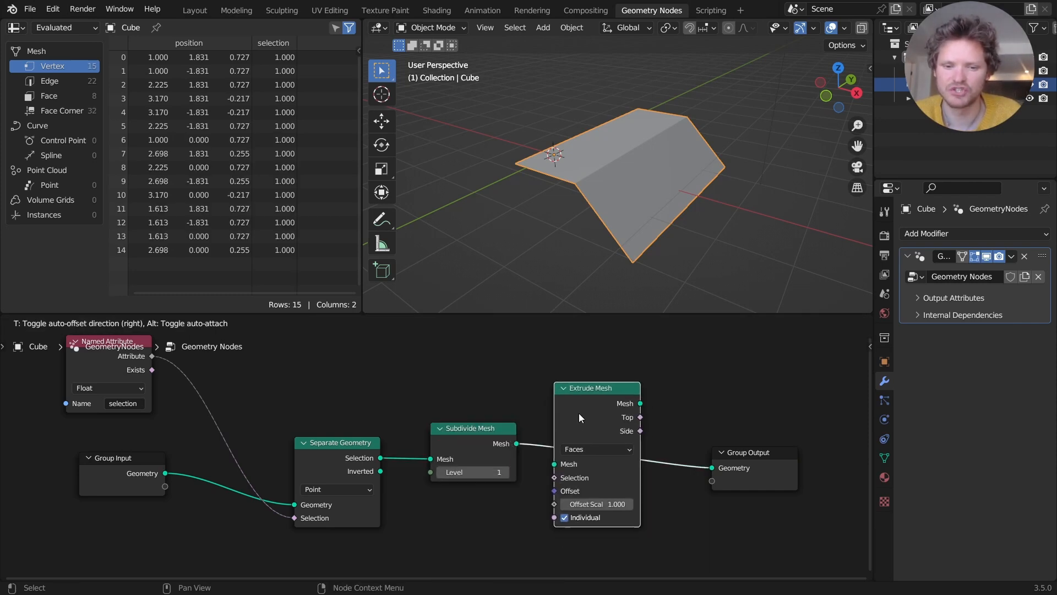
pyautogui.click(585, 407)
pyautogui.keyDown('shift'); pyautogui.moveTo(606, 505); pyautogui.dragTo(576, 521); pyautogui.keyUp('shift')
# Drive Extrude Mesh's Selection with a Boolean Random Value node and set its seed to 3.
pyautogui.moveTo(565, 477); pyautogui.dragTo(331, 394)
pyautogui.write('random')
pyautogui.press('Return')
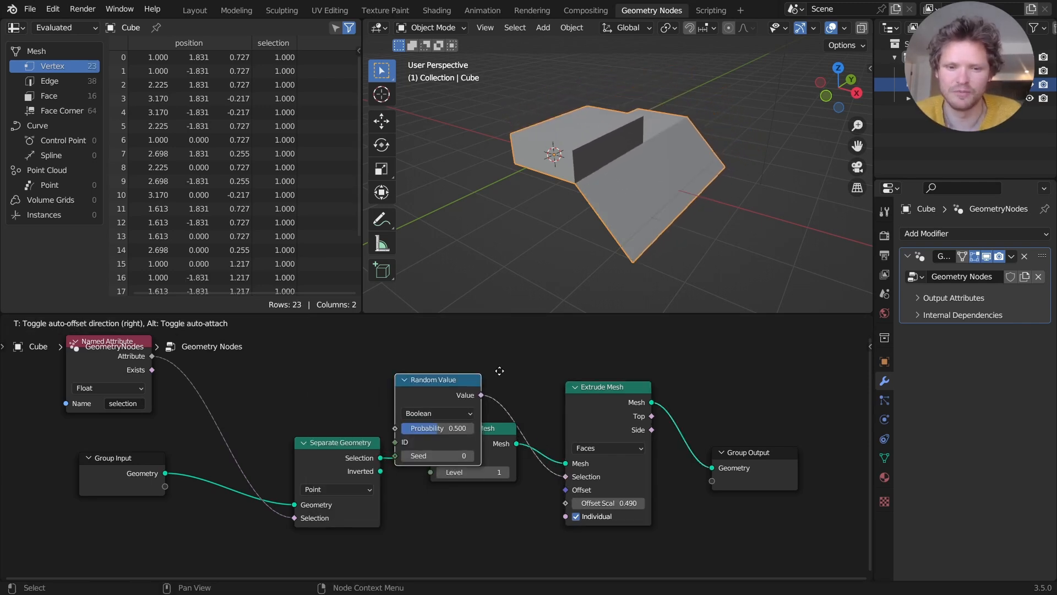
pyautogui.click(503, 344)
pyautogui.click(492, 416)
pyautogui.click(492, 416)
pyautogui.click(492, 417)
pyautogui.moveTo(462, 362); pyautogui.dragTo(471, 379)
# Lower Extrude Mesh's offset scale, and group the Subdivide Mesh, Random Value and Extrude Mesh nodes into one node group.
pyautogui.moveTo(529, 434); pyautogui.dragTo(515, 421, button='middle')
pyautogui.moveTo(612, 526); pyautogui.dragTo(573, 526)
pyautogui.moveTo(655, 566); pyautogui.dragTo(435, 395)
pyautogui.hotkey('ctrl', 'g')
pyautogui.press('Tab')
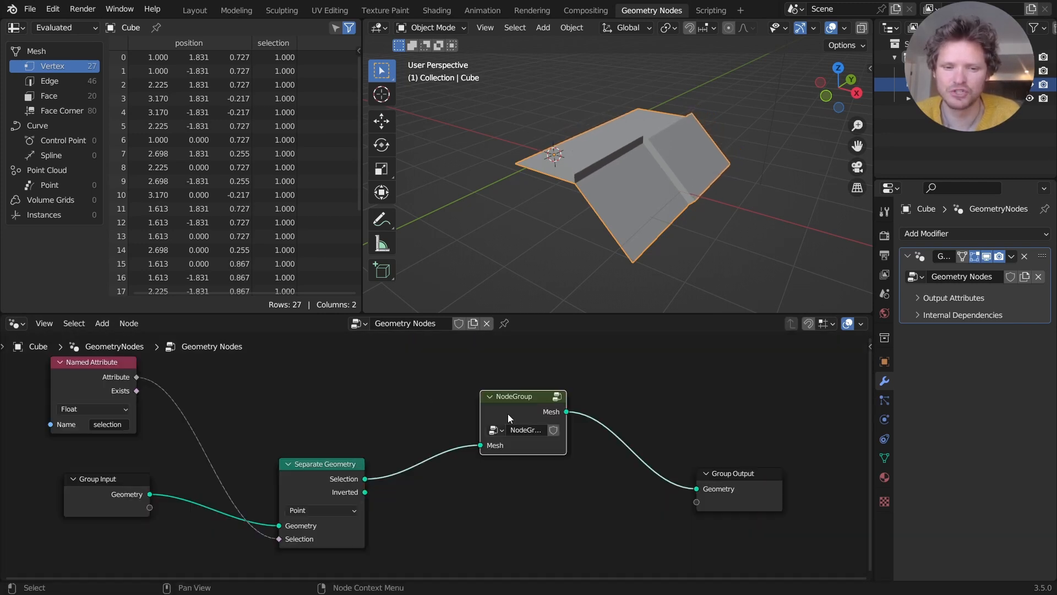
# Duplicate the node group twice and chain the copies before Group Output to build up layered extrusions.
pyautogui.moveTo(507, 416); pyautogui.dragTo(455, 418)
pyautogui.hotkey('shift', 'd')
pyautogui.click(589, 417)
pyautogui.hotkey('shift', 'd')
pyautogui.click(661, 433)
pyautogui.moveTo(575, 154); pyautogui.dragTo(617, 181, button='middle')
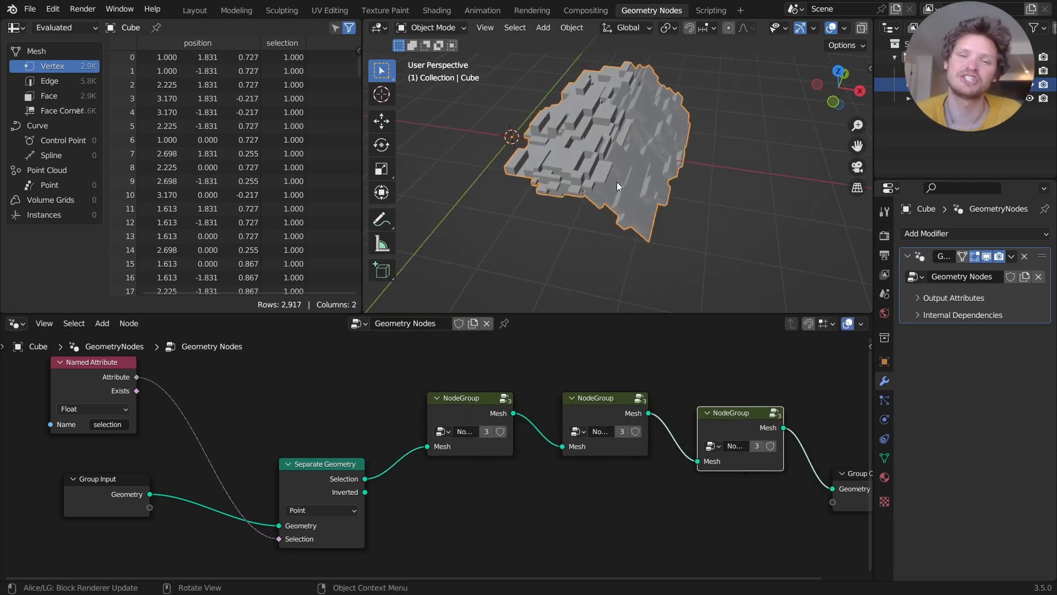
# Open the shared node group and set Extrude Mesh's offset scale to 0.060.
pyautogui.click(642, 404)
pyautogui.press('Tab')
pyautogui.moveTo(409, 458)
pyautogui.mouseDown()
pyautogui.moveTo(384, 457)
pyautogui.moveTo(410, 457)
pyautogui.mouseUp()
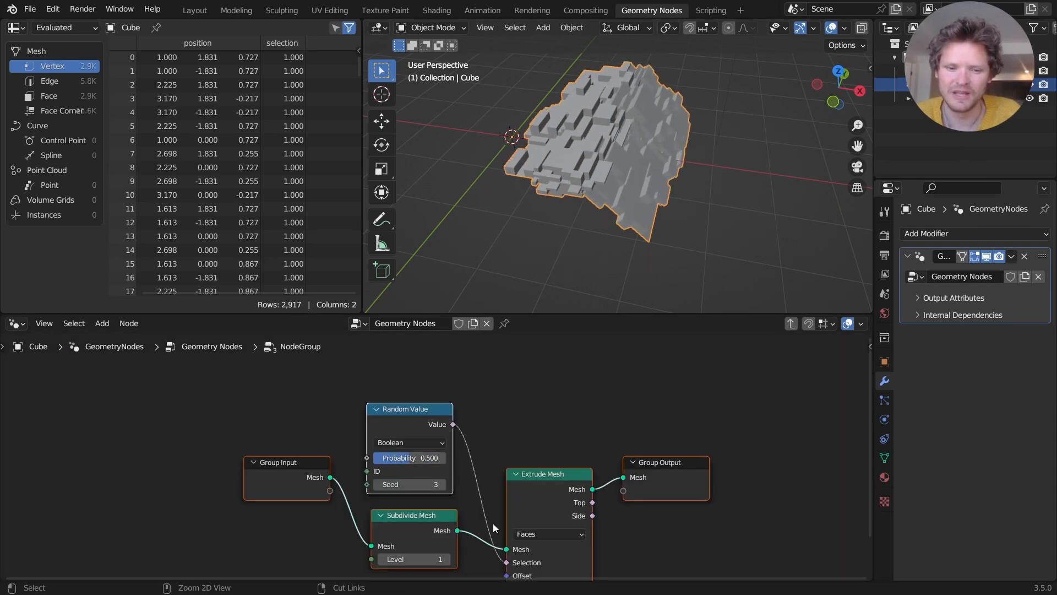
pyautogui.keyDown('shift'); pyautogui.scroll(-3, 475, 513); pyautogui.keyUp('shift')
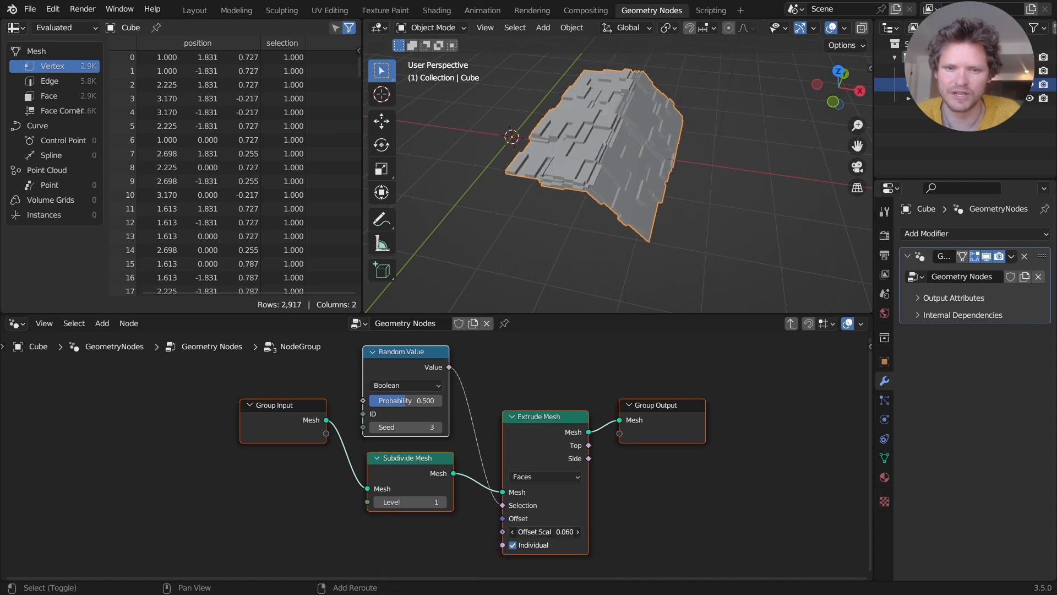
pyautogui.moveTo(559, 264); pyautogui.dragTo(524, 274, button='middle')
# Try a Triangulate node between Subdivide Mesh and Extrude Mesh, then remove it and leave the node group.
pyautogui.hotkey('shift', 'a')
pyautogui.write('tr')
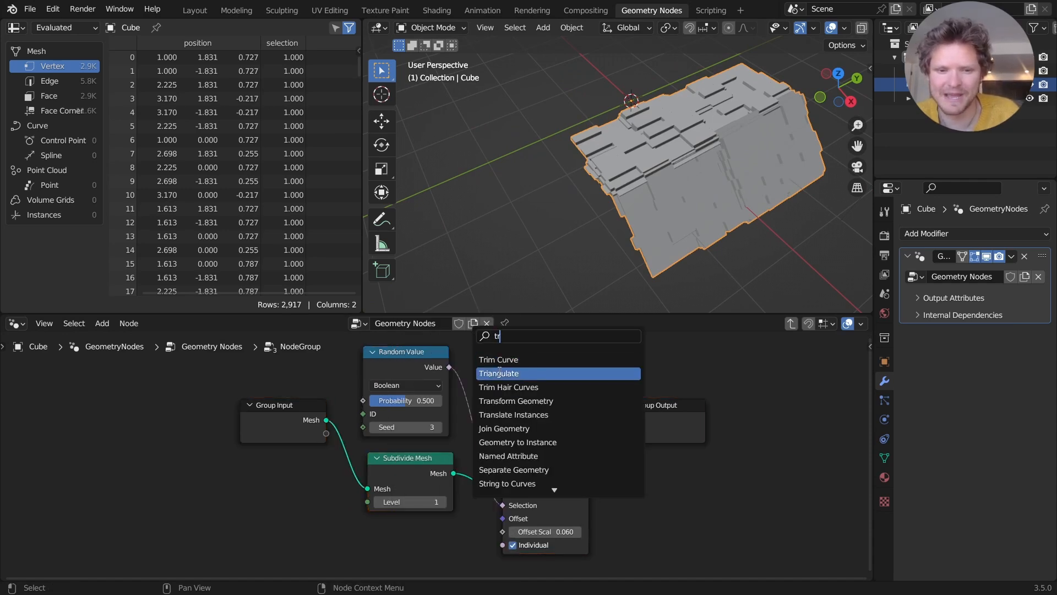
pyautogui.click(499, 373)
pyautogui.click(550, 499)
pyautogui.moveTo(623, 150); pyautogui.dragTo(696, 184, button='middle')
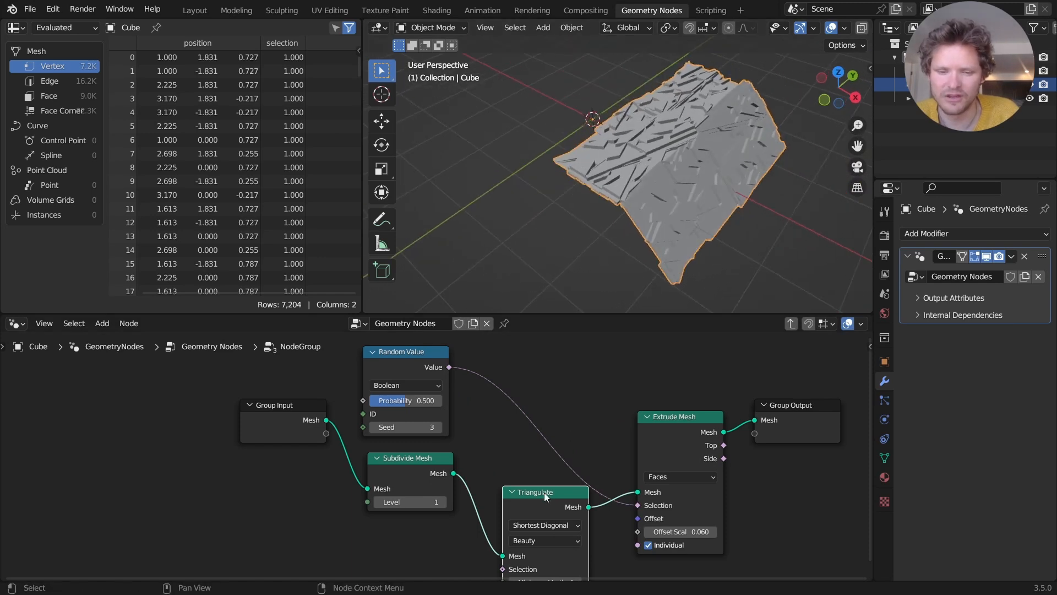
pyautogui.hotkey('ctrl', 'x')
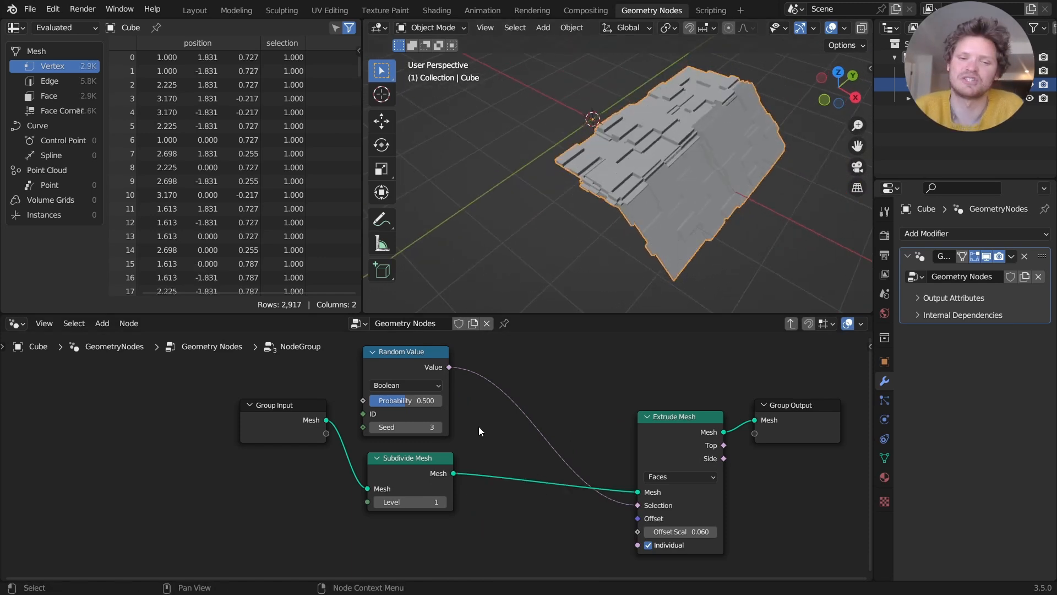
pyautogui.press('Tab')
# Try adding a fourth copy of the node group after the third one, and undo it.
pyautogui.click(719, 421)
pyautogui.hotkey('shift', 'd')
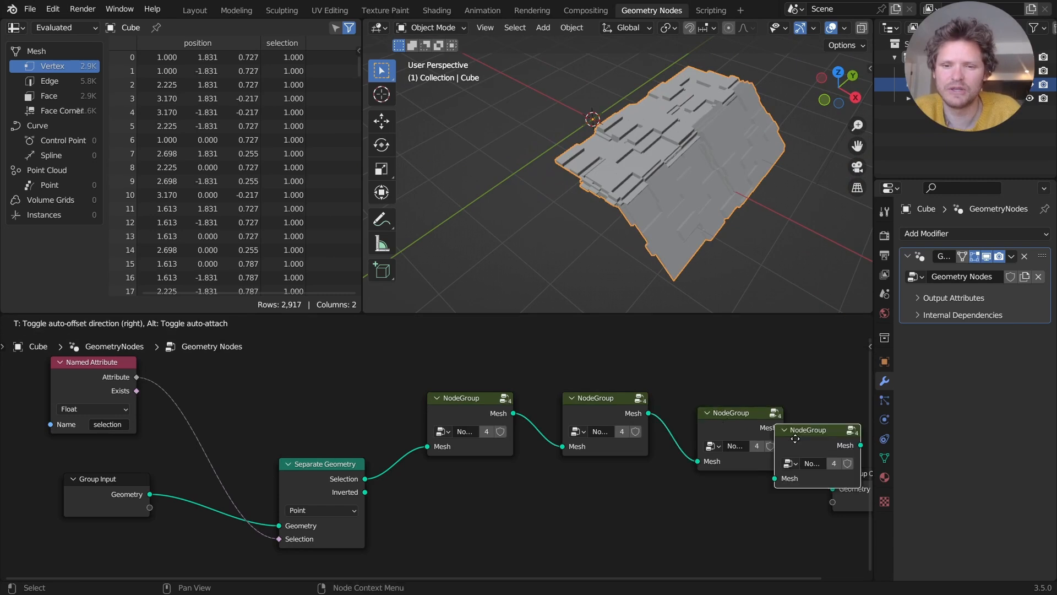
pyautogui.click(795, 438)
pyautogui.moveTo(795, 438); pyautogui.dragTo(660, 435, button='middle')
pyautogui.hotkey('ctrl', 'z')
pyautogui.scroll(-5, 623, 227)
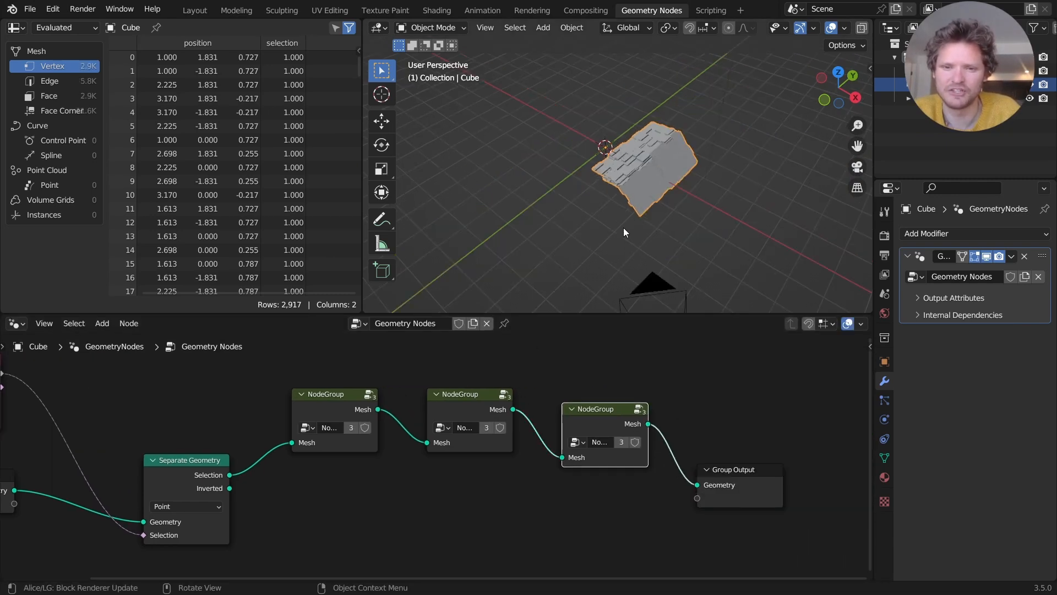
# Try joining the extruded mesh with Separate Geometry's Inverted output through a Join Geometry node, and undo it.
pyautogui.moveTo(238, 460); pyautogui.dragTo(332, 461, button='middle')
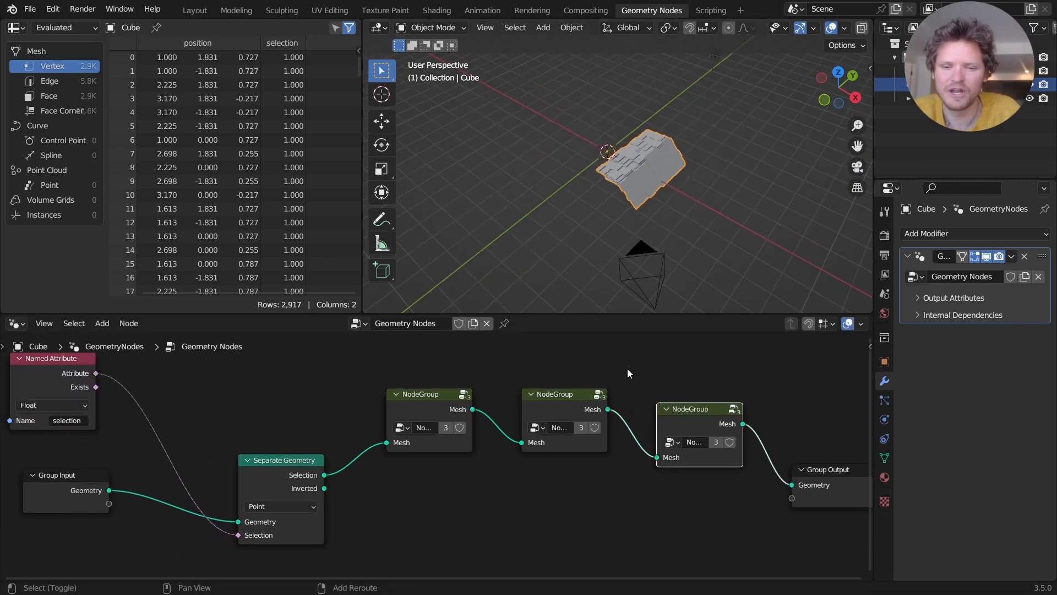
pyautogui.hotkey('shift', 'a')
pyautogui.write('joi')
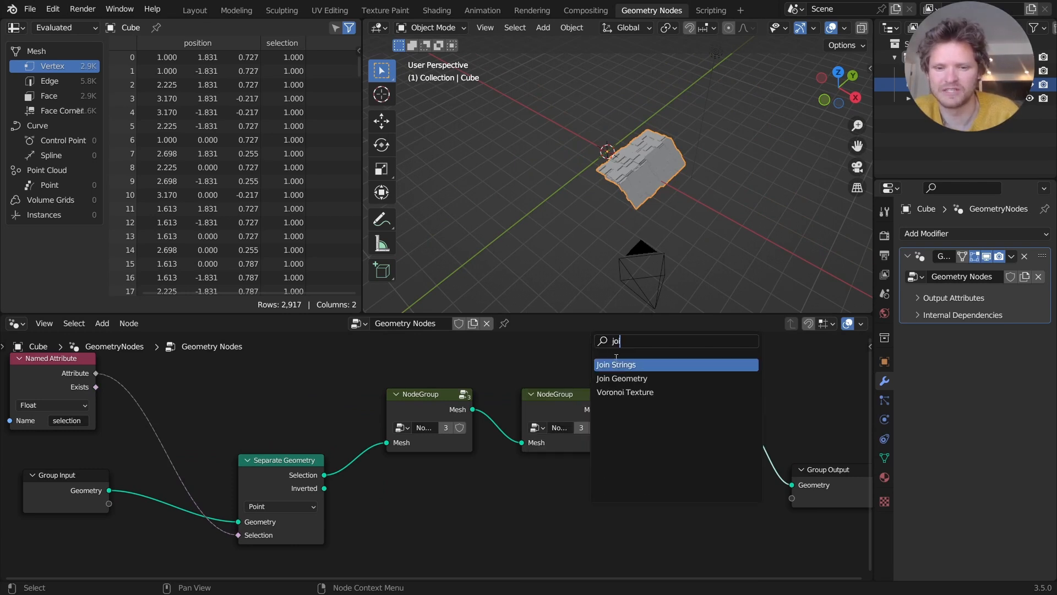
pyautogui.click(617, 379)
pyautogui.click(751, 426)
pyautogui.moveTo(323, 489); pyautogui.dragTo(792, 459)
pyautogui.moveTo(628, 204); pyautogui.dragTo(639, 167, button='middle')
pyautogui.hotkey('ctrl', 'z')
pyautogui.hotkey('ctrl', 'z')
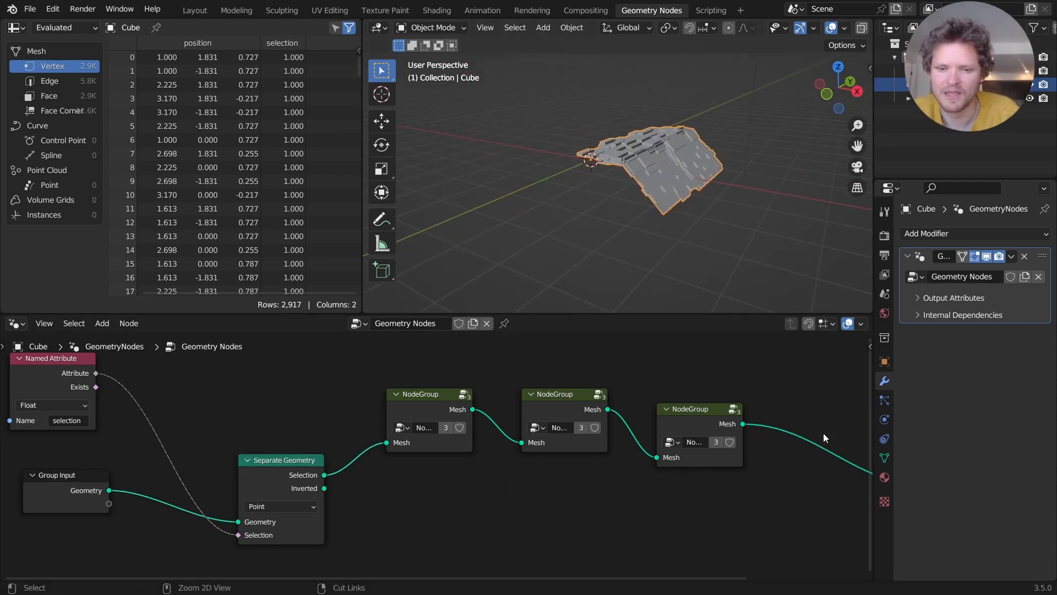
# Add a Geometry Proximity node in Faces mode and feed its Target from Separate Geometry's Selection output.
pyautogui.scroll(-2, 358, 405)
pyautogui.moveTo(303, 464); pyautogui.dragTo(273, 463)
pyautogui.moveTo(307, 458); pyautogui.dragTo(408, 432, button='middle')
pyautogui.hotkey('shift', 'a')
pyautogui.click(405, 333)
pyautogui.write('prox')
pyautogui.press('Return')
pyautogui.click(472, 439)
pyautogui.click(484, 476)
pyautogui.moveTo(434, 439); pyautogui.dragTo(476, 510)
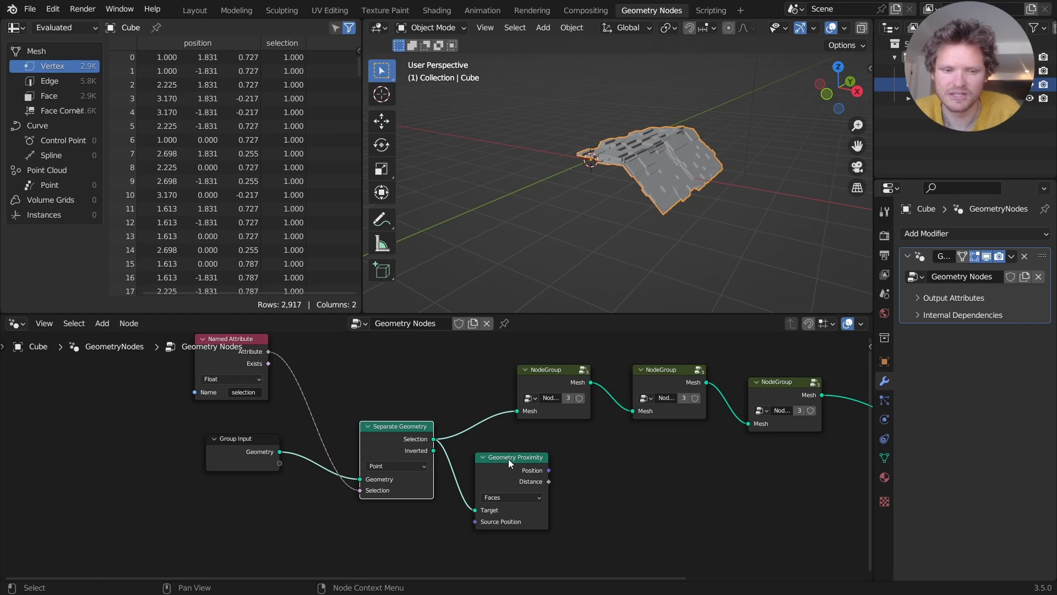
# Preview Group Input and Separate Geometry in turn, and duplicate Separate Geometry with the copy fed by Group Input's Geometry.
pyautogui.keyDown('ctrl'); pyautogui.keyDown('shift'); pyautogui.click(258, 452); pyautogui.keyUp('shift'); pyautogui.keyUp('ctrl')
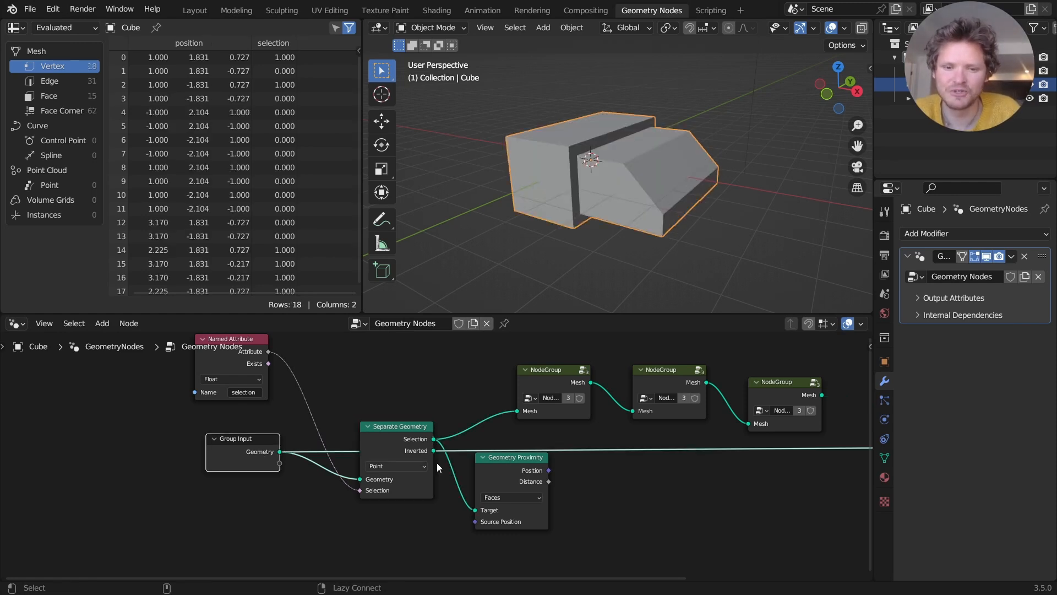
pyautogui.keyDown('ctrl'); pyautogui.keyDown('shift'); pyautogui.click(424, 439); pyautogui.keyUp('shift'); pyautogui.keyUp('ctrl')
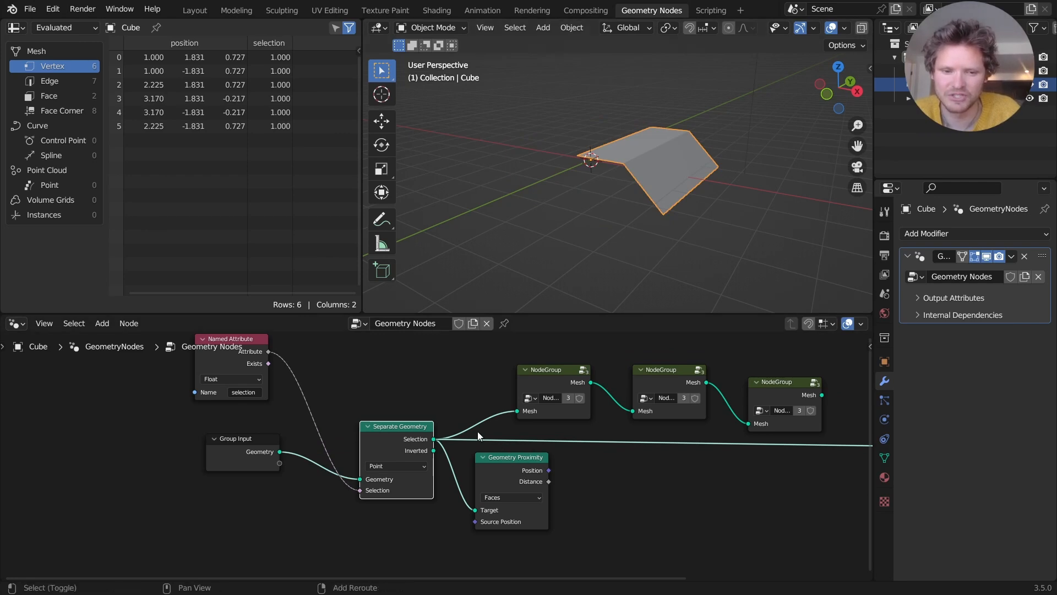
pyautogui.hotkey('shift', 'd')
pyautogui.click(699, 509)
pyautogui.keyDown('alt'); pyautogui.moveTo(261, 453); pyautogui.dragTo(650, 509, button='right'); pyautogui.keyUp('alt')
# Feed Geometry Proximity's Distance through a Greater Than node with threshold 0.040 into the duplicate Separate Geometry's Selection.
pyautogui.moveTo(519, 461); pyautogui.dragTo(400, 523)
pyautogui.moveTo(422, 531); pyautogui.dragTo(447, 460, button='middle')
pyautogui.moveTo(456, 465); pyautogui.dragTo(505, 473)
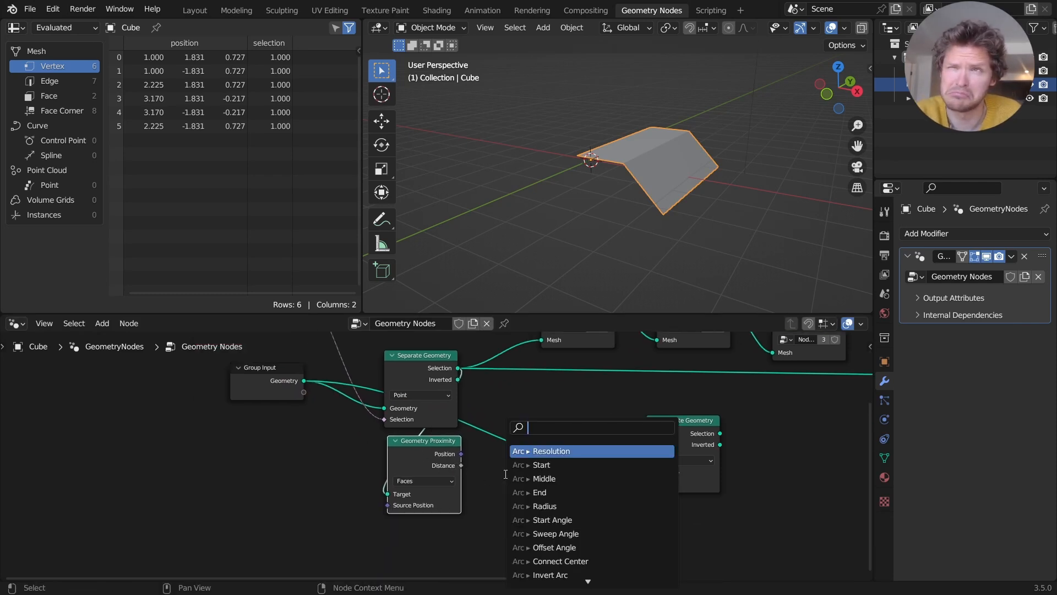
pyautogui.write('great')
pyautogui.press('Return')
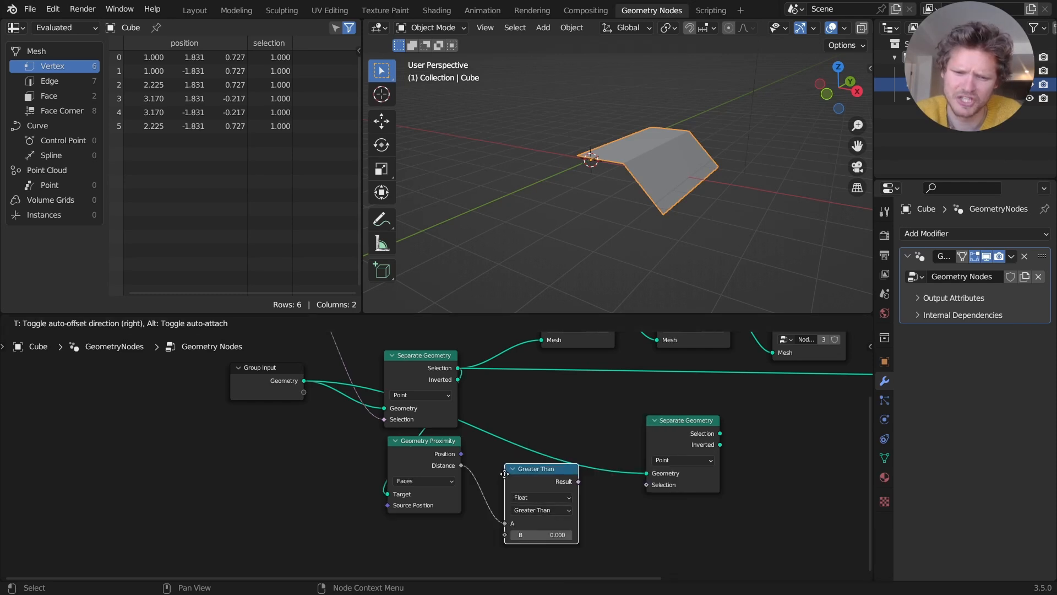
pyautogui.click(493, 482)
pyautogui.moveTo(567, 490); pyautogui.dragTo(647, 485)
# Output the duplicate Separate Geometry's Selection to Group Output and set that node's domain to Face.
pyautogui.keyDown('ctrl'); pyautogui.keyDown('shift'); pyautogui.click(686, 426); pyautogui.keyUp('shift'); pyautogui.keyUp('ctrl')
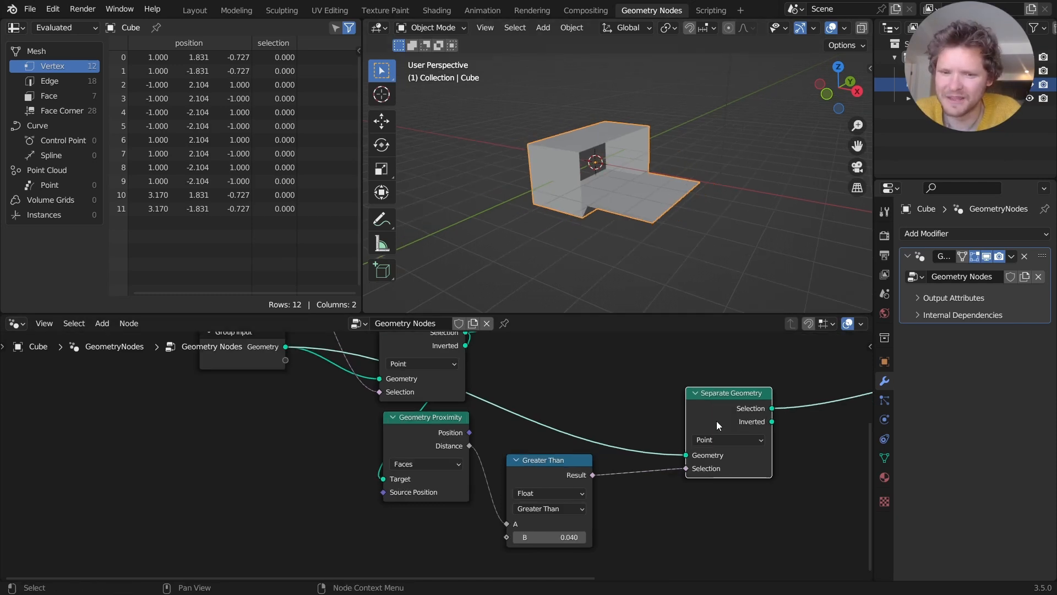
pyautogui.moveTo(716, 421); pyautogui.dragTo(639, 456, button='middle')
pyautogui.click(633, 458)
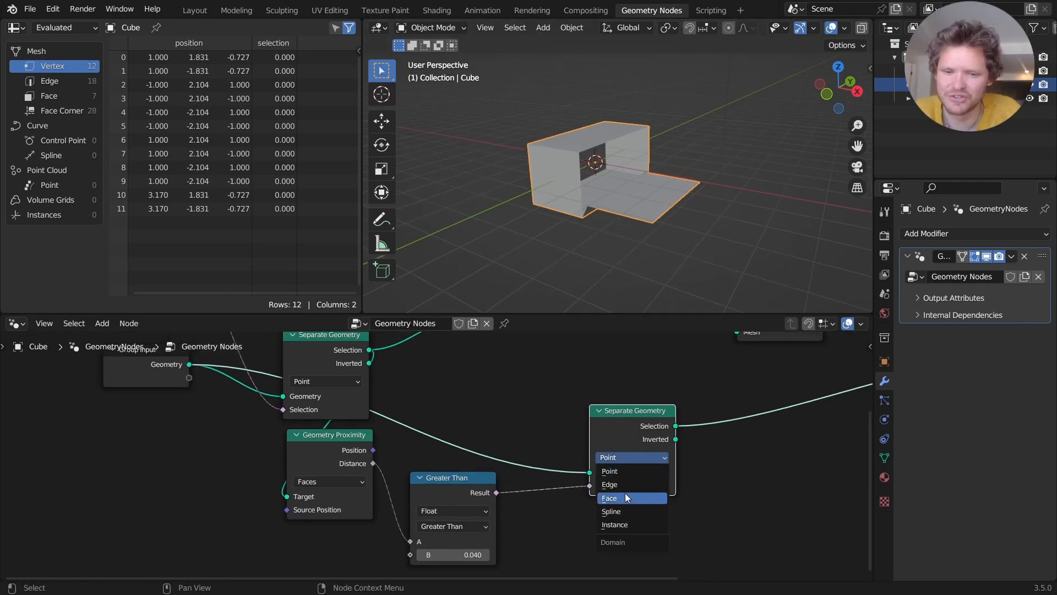
pyautogui.click(620, 496)
pyautogui.moveTo(624, 306); pyautogui.dragTo(637, 220, button='middle')
pyautogui.scroll(-2, 464, 423)
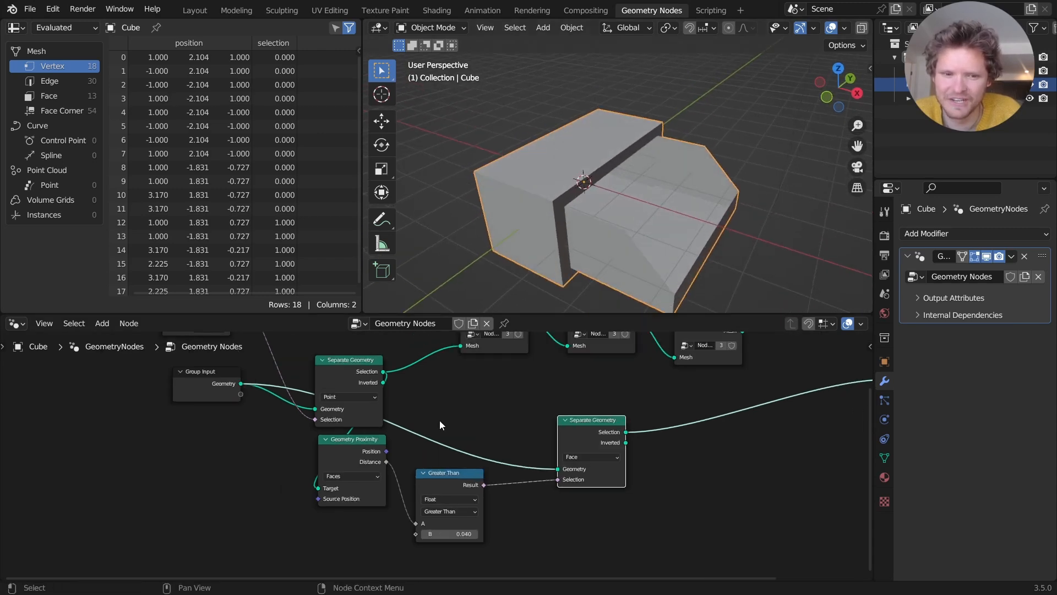
# Join the third node group's mesh with the duplicate Separate Geometry's Selection through a Join Geometry node before Group Output.
pyautogui.keyDown('ctrl'); pyautogui.keyDown('shift'); pyautogui.click(368, 370); pyautogui.keyUp('shift'); pyautogui.keyUp('ctrl')
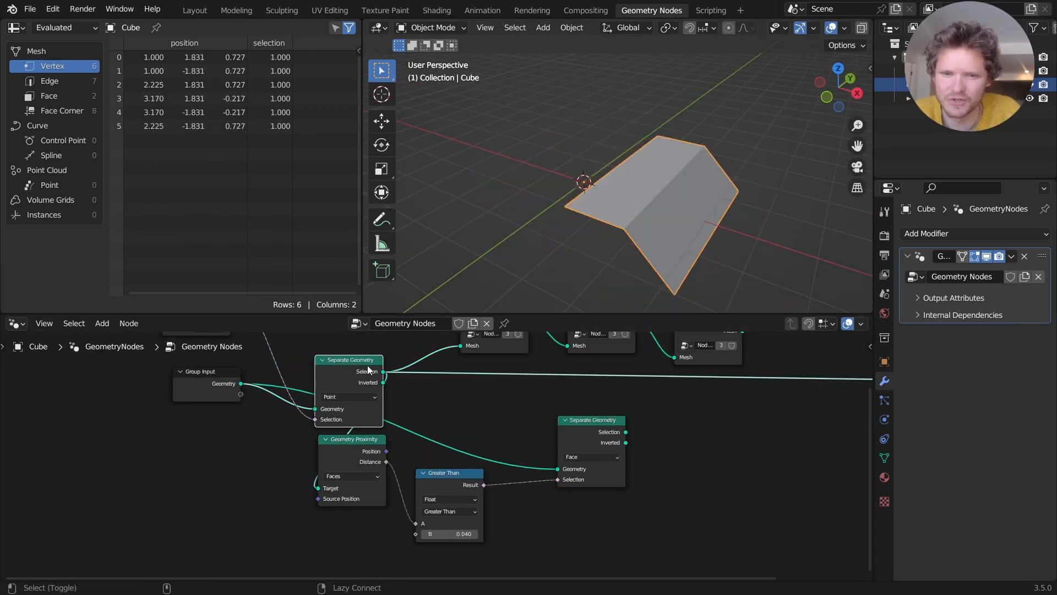
pyautogui.keyDown('ctrl'); pyautogui.keyDown('shift'); pyautogui.click(602, 426); pyautogui.keyUp('shift'); pyautogui.keyUp('ctrl')
pyautogui.moveTo(615, 270); pyautogui.dragTo(633, 339, button='middle')
pyautogui.press('Home')
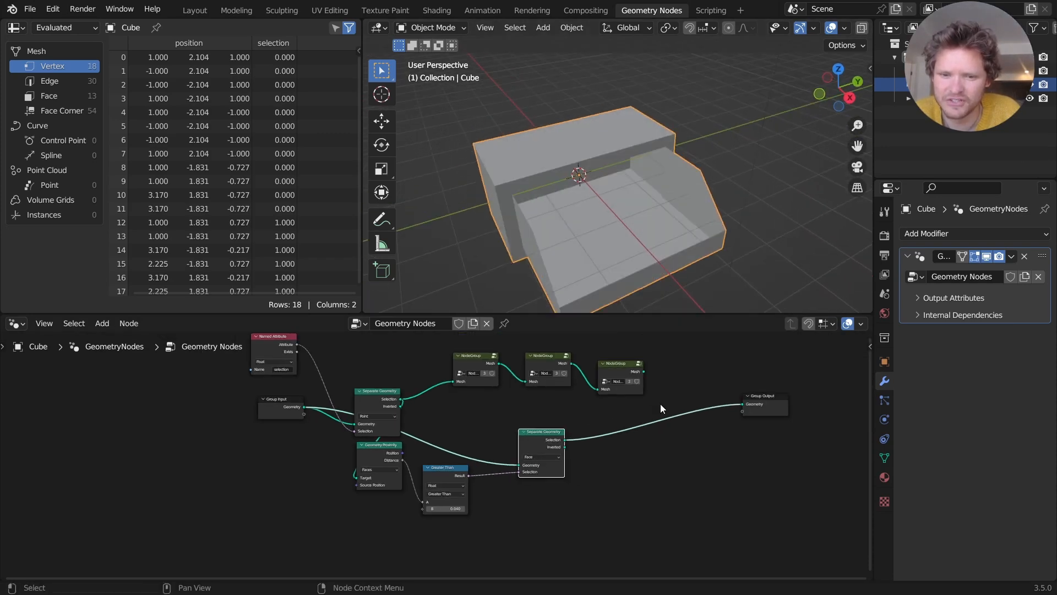
pyautogui.keyDown('shift'); pyautogui.click(591, 401); pyautogui.keyUp('shift')
pyautogui.press('ctrl+KP_0')
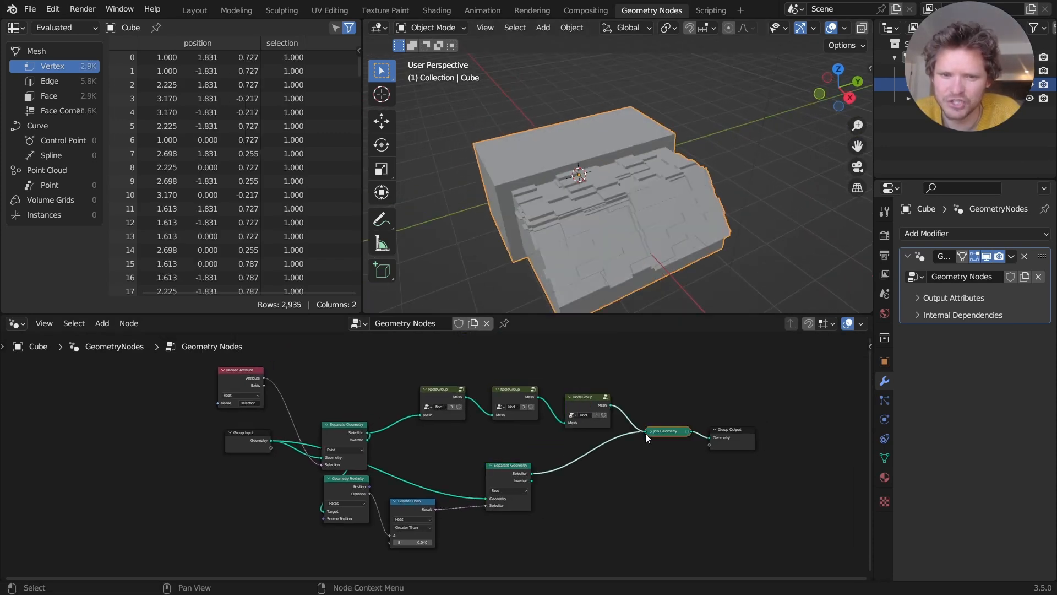
# Enable Cavity and Shadow in the 3D view's solid shading options.
pyautogui.moveTo(601, 219); pyautogui.dragTo(778, 64, button='middle')
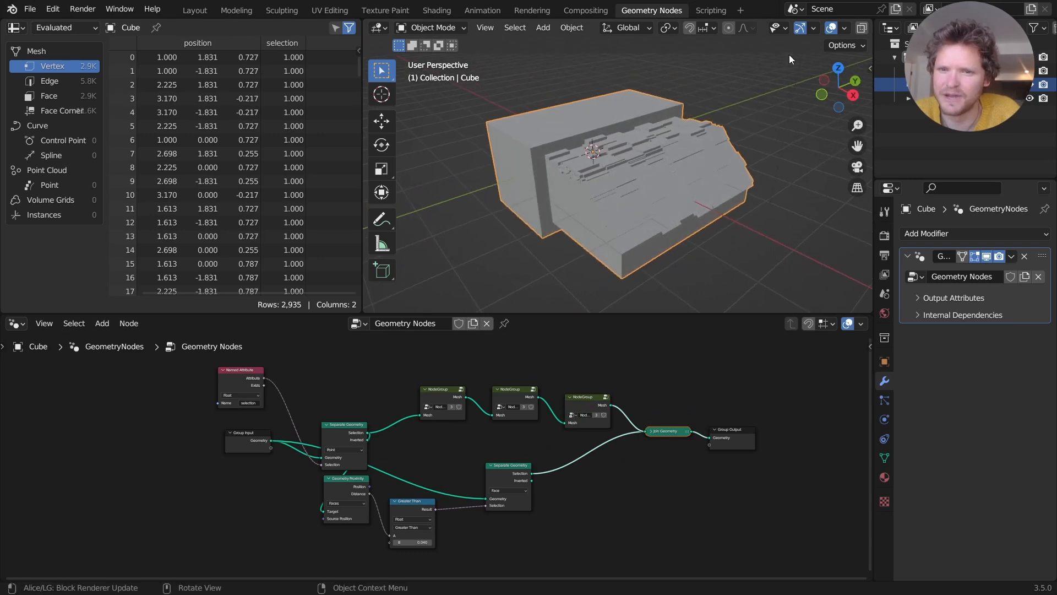
pyautogui.click(845, 28)
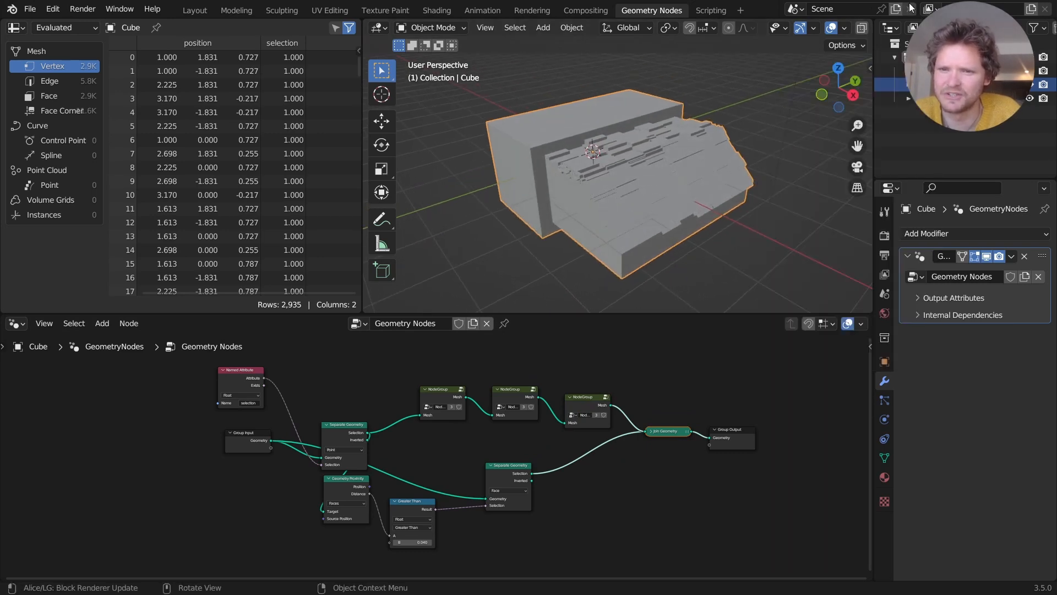
pyautogui.scroll(-5, 844, 31)
pyautogui.click(823, 28)
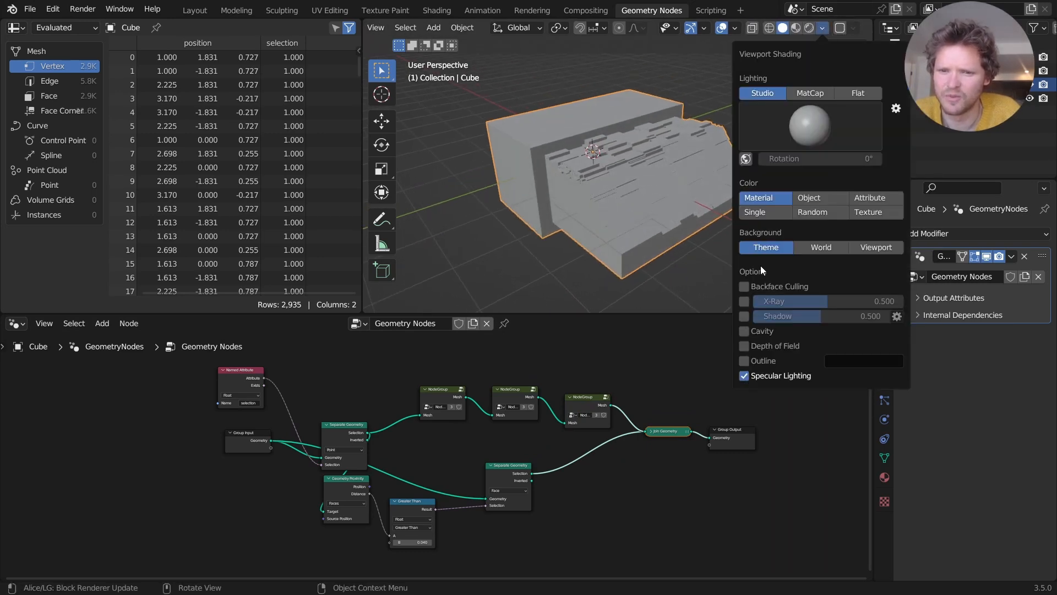
pyautogui.click(744, 331)
pyautogui.click(745, 316)
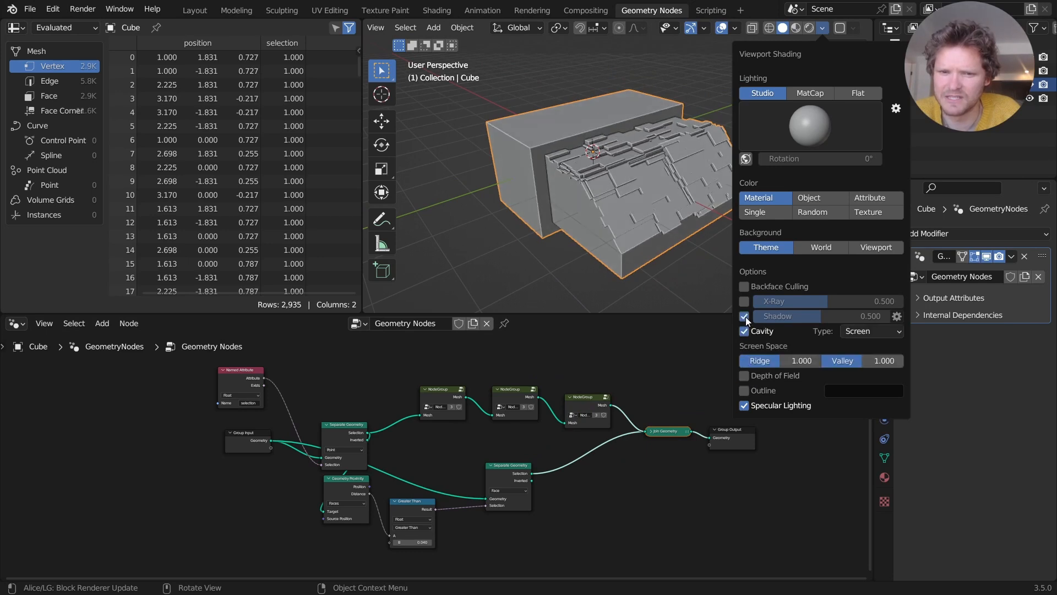
# Preview the third node group's output on its own, and connect Join Geometry back to Group Output.
pyautogui.moveTo(573, 170); pyautogui.dragTo(621, 174, button='middle')
pyautogui.keyDown('alt'); pyautogui.keyDown('shift'); pyautogui.click(583, 400); pyautogui.keyUp('shift'); pyautogui.keyUp('alt')
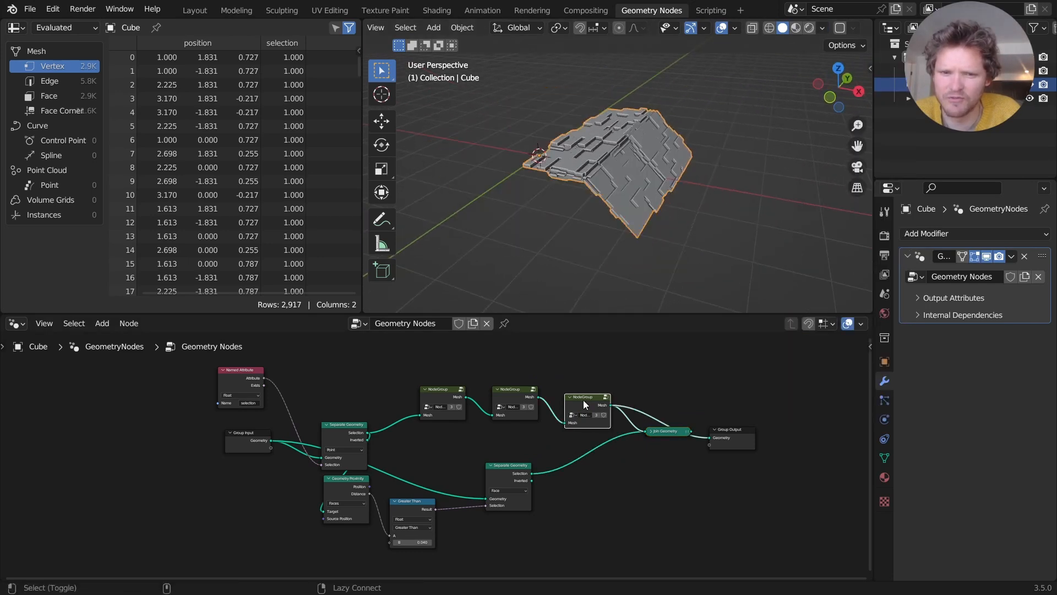
pyautogui.keyDown('alt'); pyautogui.keyDown('shift'); pyautogui.click(660, 434); pyautogui.keyUp('shift'); pyautogui.keyUp('alt')
# In Edit Mode, assign the front faces of the sloped block and the taller box to the selection vertex group.
pyautogui.press('Tab')
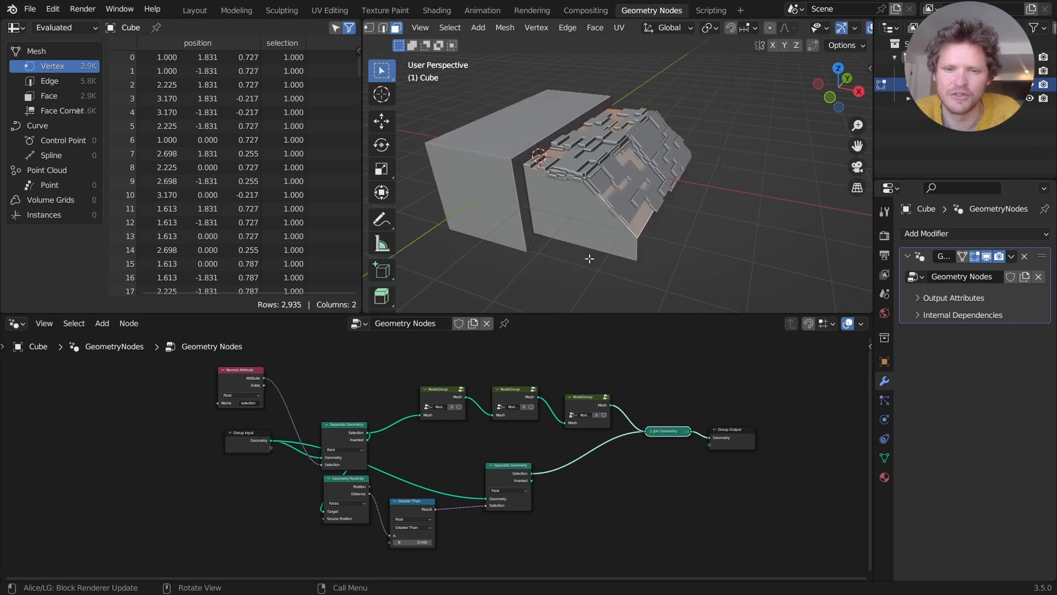
pyautogui.click(574, 222)
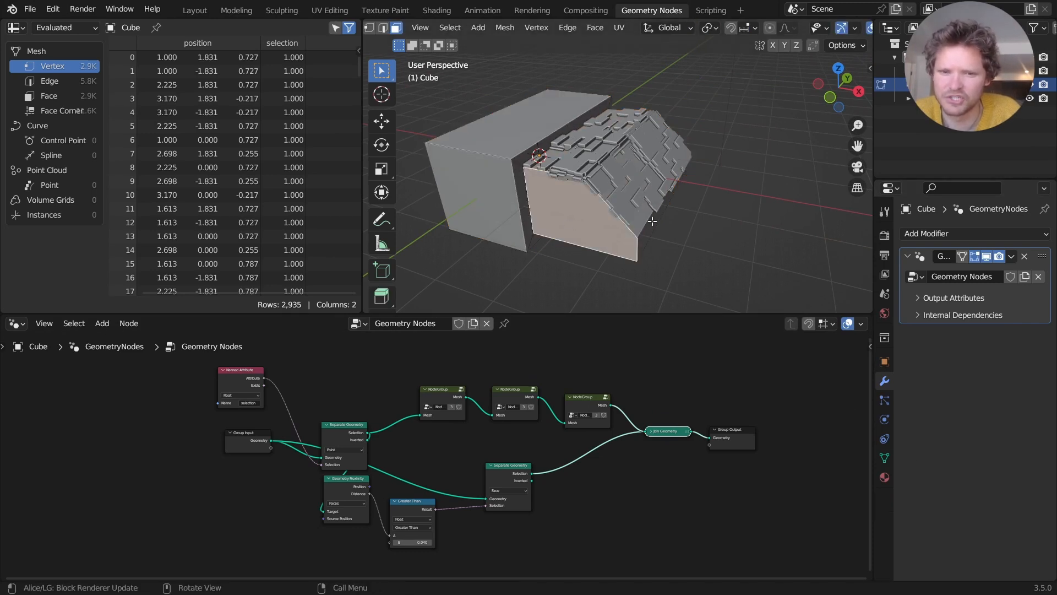
pyautogui.click(885, 457)
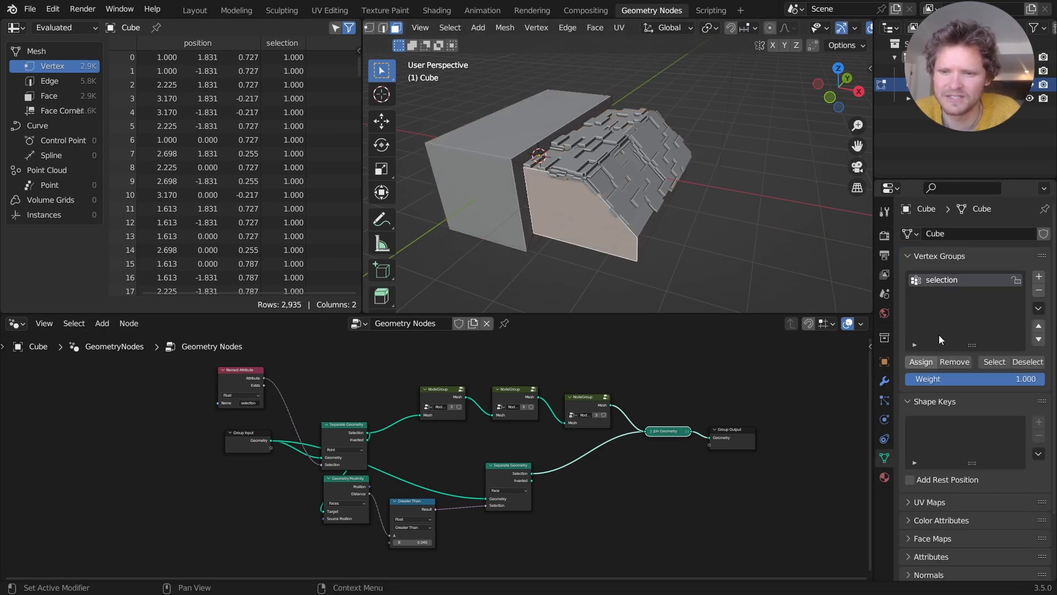
pyautogui.click(927, 363)
pyautogui.click(474, 193)
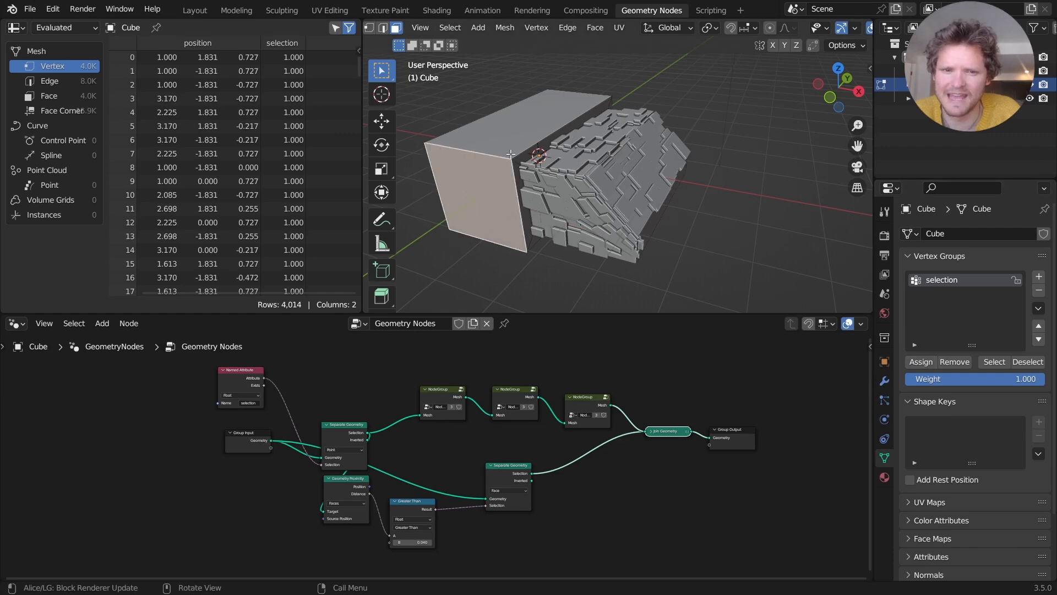
pyautogui.click(921, 362)
# Extrude the box's top face upward by about 2.37 m.
pyautogui.moveTo(557, 144); pyautogui.dragTo(501, 141, button='middle')
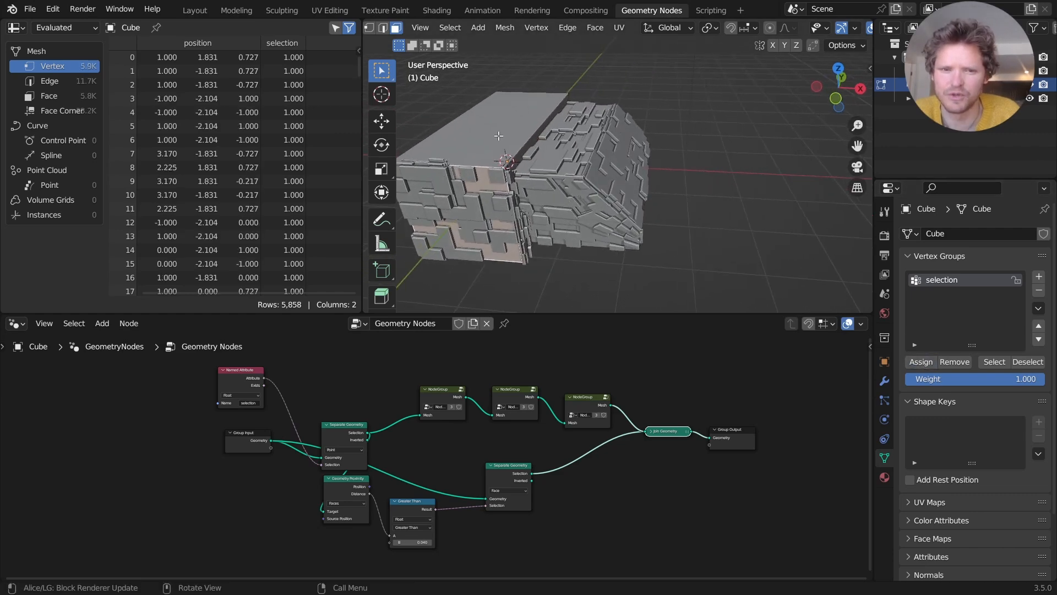
pyautogui.click(495, 128)
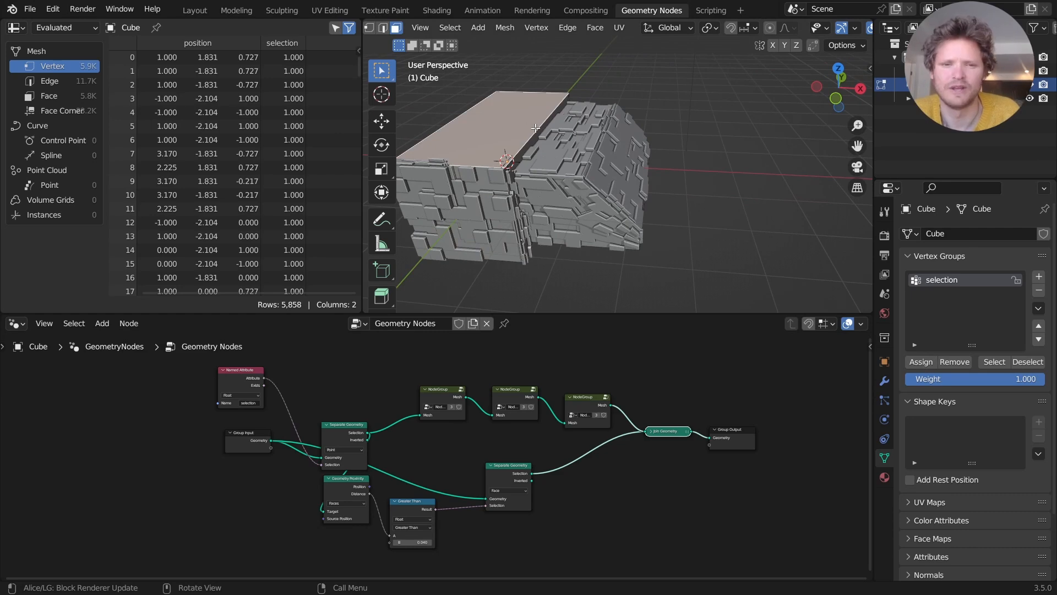
pyautogui.scroll(-3, 535, 128)
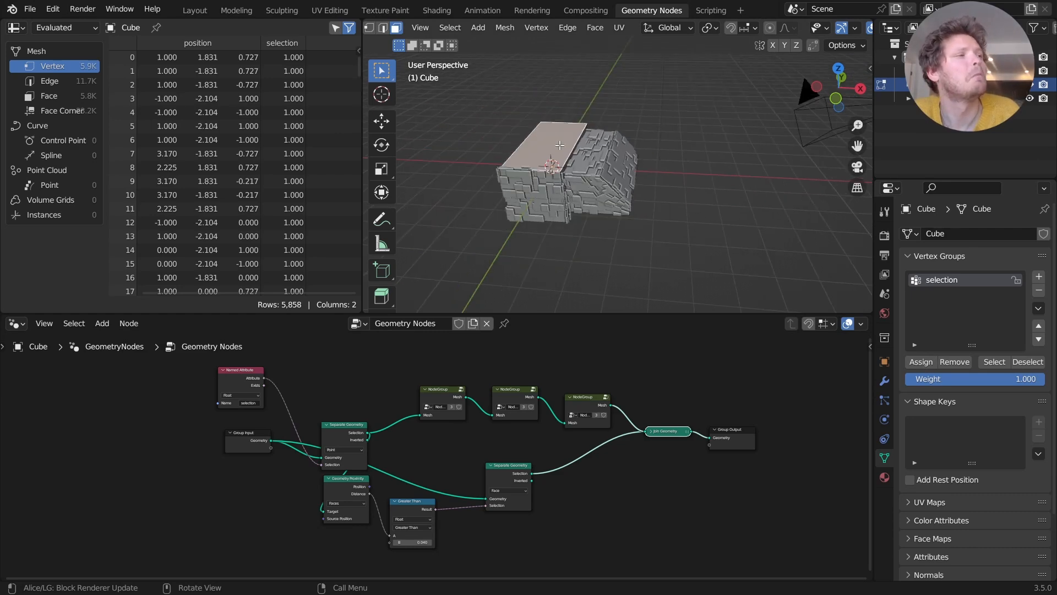
pyautogui.press('e')
pyautogui.click(575, 126)
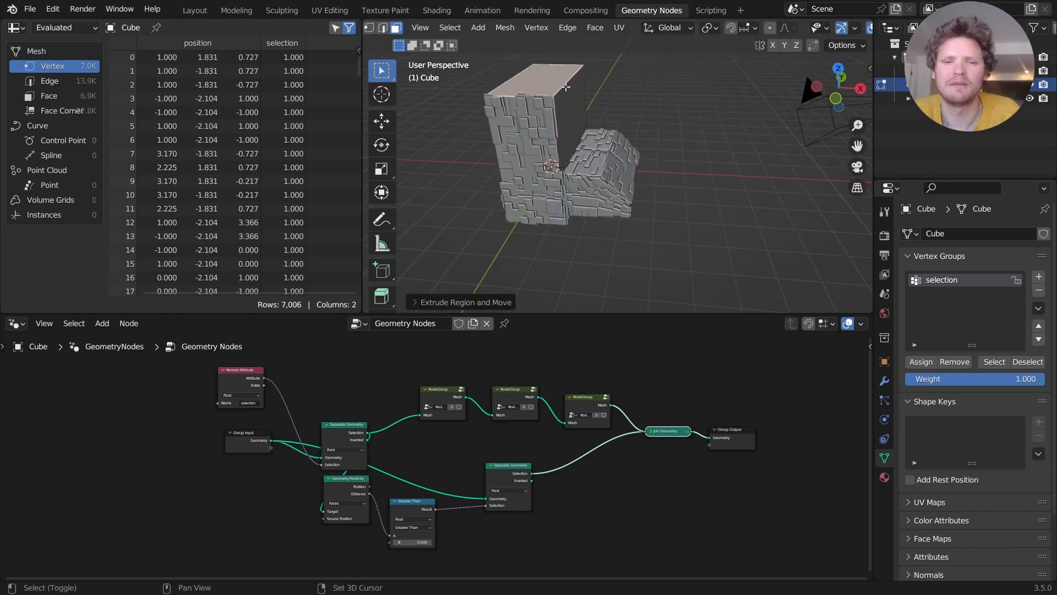
# Add a centred horizontal loop cut around the raised block and extrude its upper side face about 3 m along X.
pyautogui.scroll(2, 576, 126)
pyautogui.hotkey('ctrl', 'r')
pyautogui.click(558, 159)
pyautogui.rightClick(558, 158)
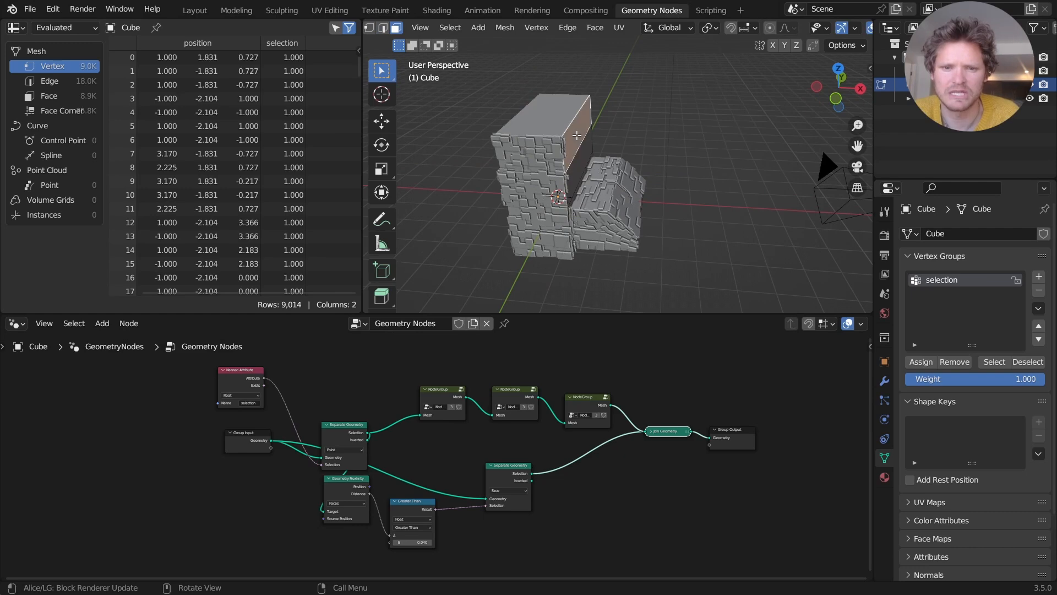
pyautogui.press('e')
pyautogui.click(667, 140)
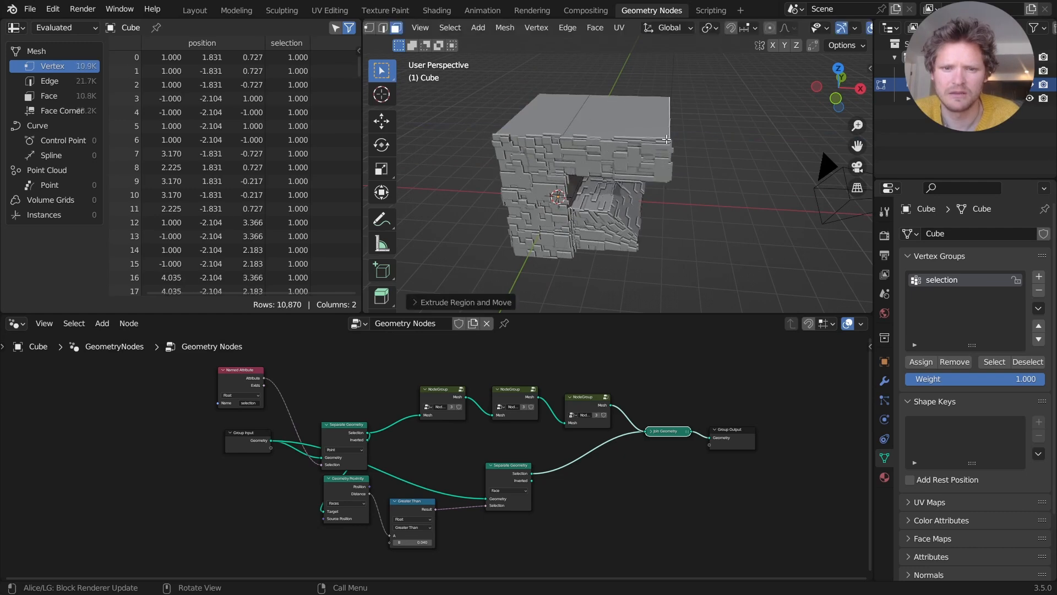
# Assign the top face of the new overhang to the selection vertex group and return to Object Mode.
pyautogui.click(615, 118)
pyautogui.click(921, 362)
pyautogui.moveTo(691, 177); pyautogui.dragTo(634, 163, button='middle')
pyautogui.press('Tab')
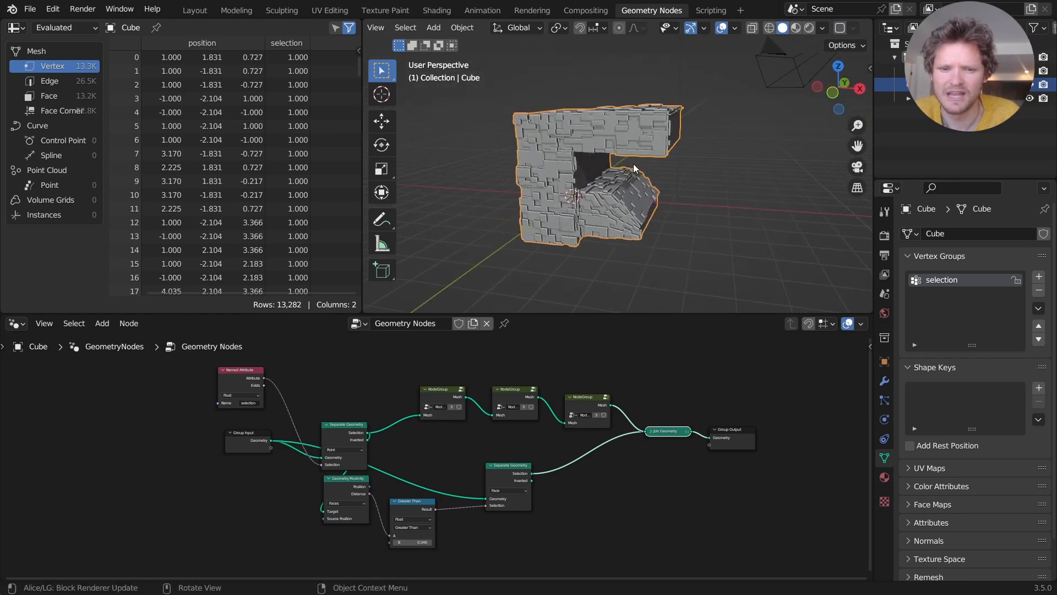
# Open a greeble node group for editing and set its Boolean Random Value's Probability first to 0.253 and finally to 0.693.
pyautogui.scroll(2, 570, 373)
pyautogui.moveTo(690, 372); pyautogui.dragTo(667, 363)
pyautogui.moveTo(624, 159); pyautogui.dragTo(621, 175, button='middle')
pyautogui.click(588, 350)
pyautogui.moveTo(472, 486); pyautogui.dragTo(557, 498, button='middle')
pyautogui.scroll(6, 492, 446)
pyautogui.moveTo(526, 396); pyautogui.dragTo(502, 396)
pyautogui.moveTo(597, 165); pyautogui.dragTo(589, 266, button='middle')
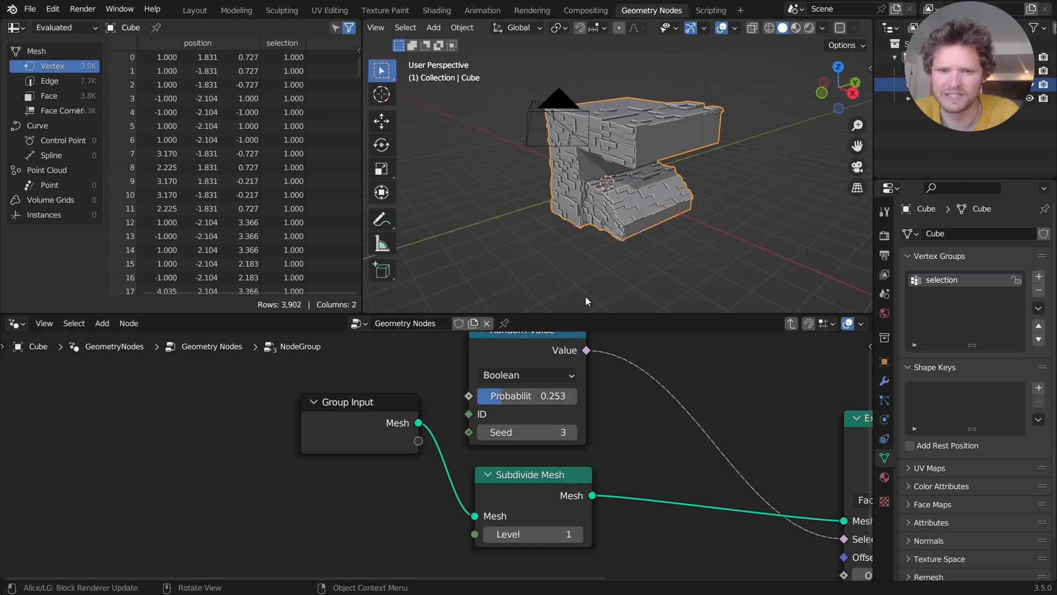
pyautogui.moveTo(523, 396); pyautogui.dragTo(572, 396)
pyautogui.moveTo(617, 231); pyautogui.dragTo(645, 174, button='middle')
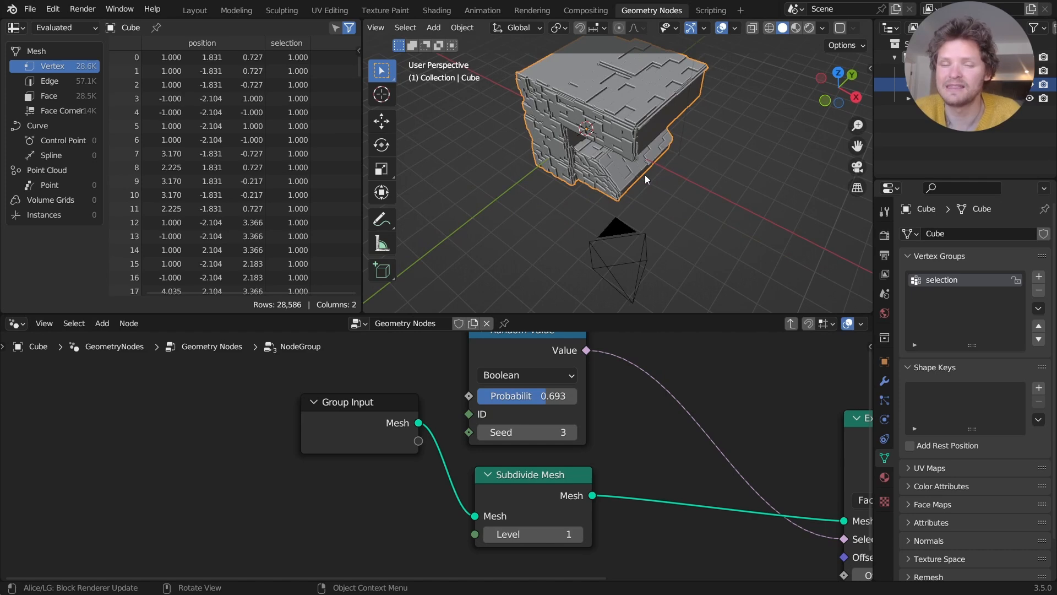